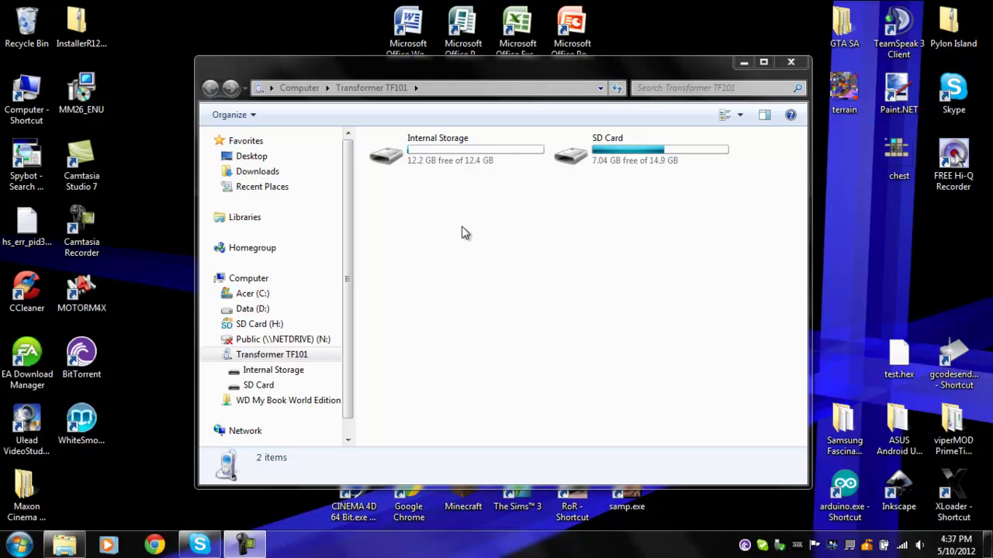
Step: Examine the Transformer TF101's drives and the folders and files in its Internal Storage, returning to the device overview
left_click_drag(521, 68, 508, 87)
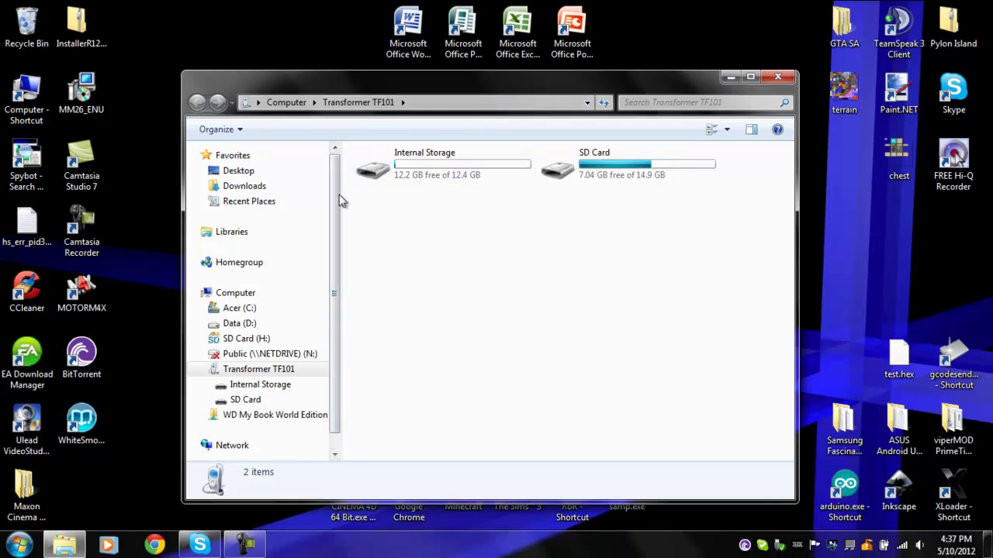
left_click_drag(573, 237, 484, 163)
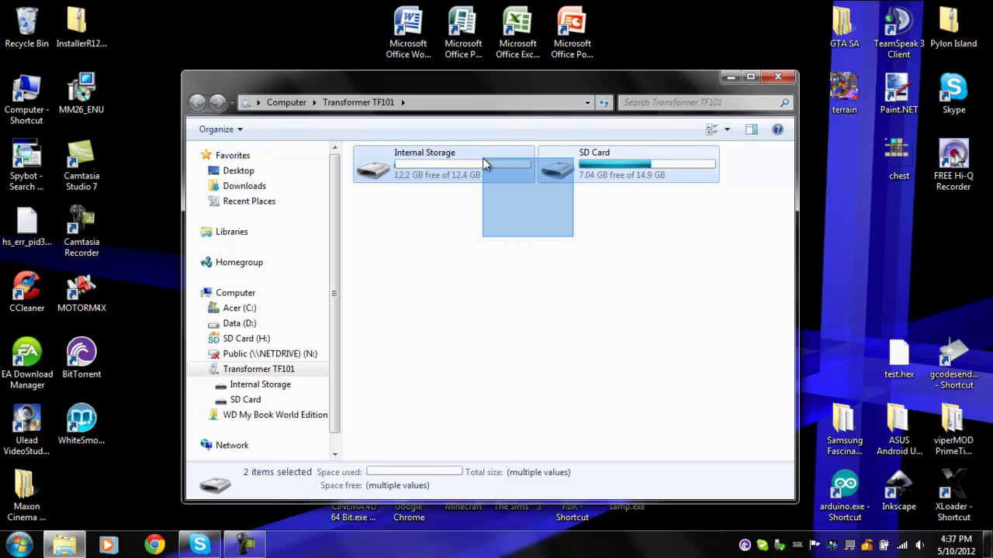
left_click_drag(483, 160, 455, 198)
left_click_drag(438, 225, 436, 159)
double_click(475, 171)
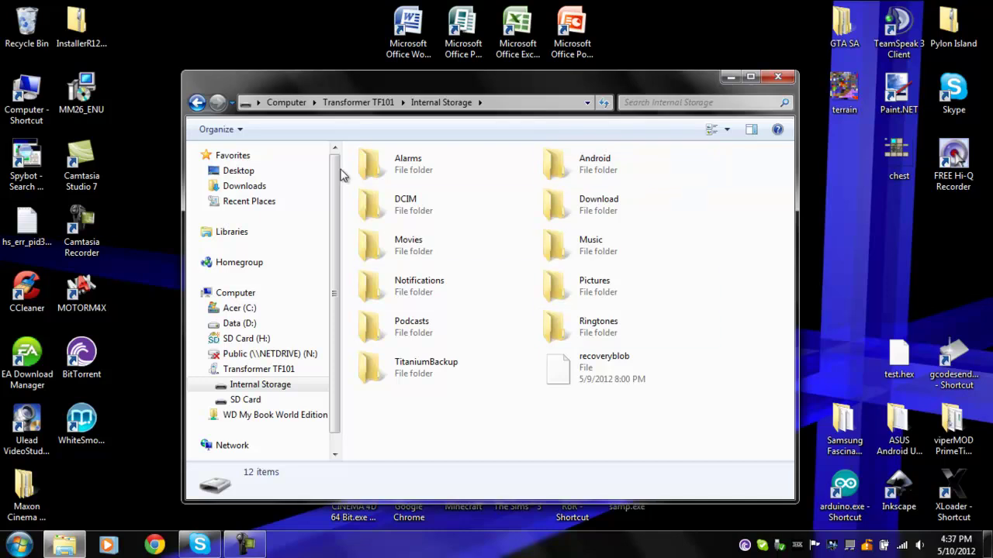
left_click(197, 104)
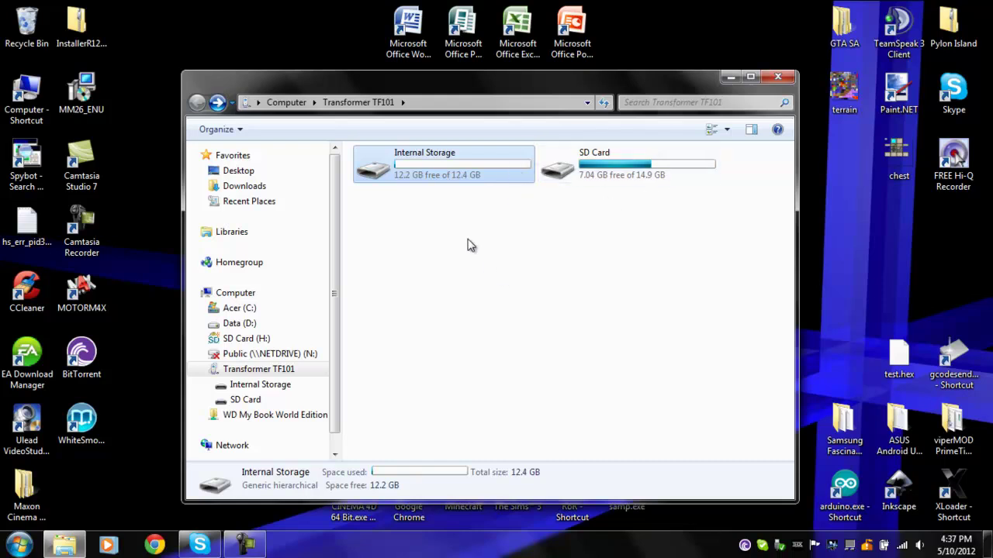
left_click_drag(526, 230, 412, 158)
left_click(471, 233)
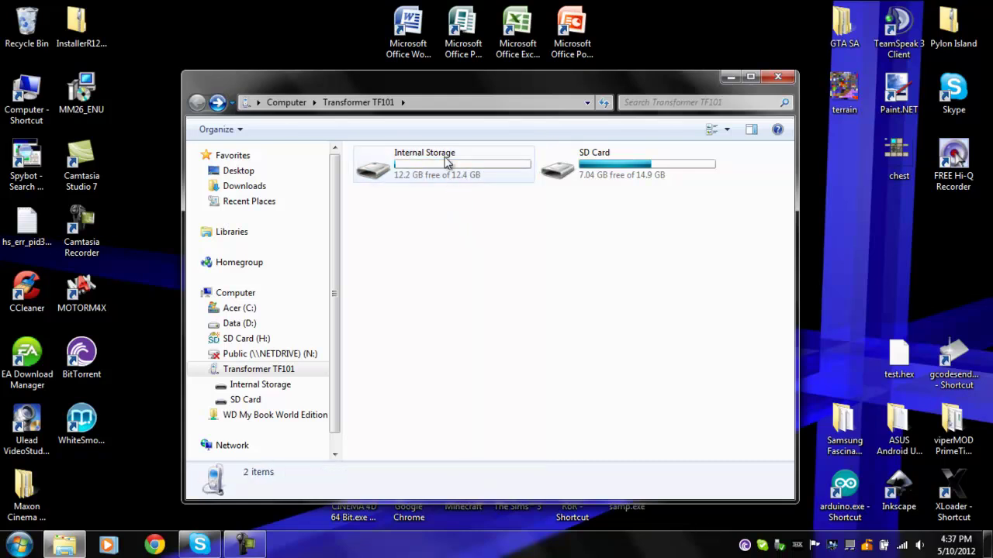
double_click(445, 161)
left_click_drag(627, 410, 404, 172)
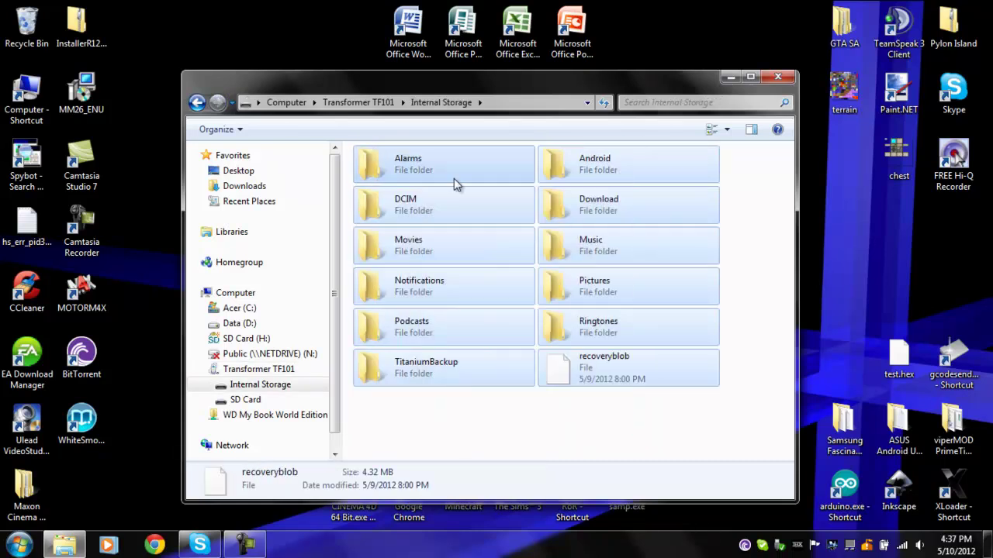
left_click(497, 425)
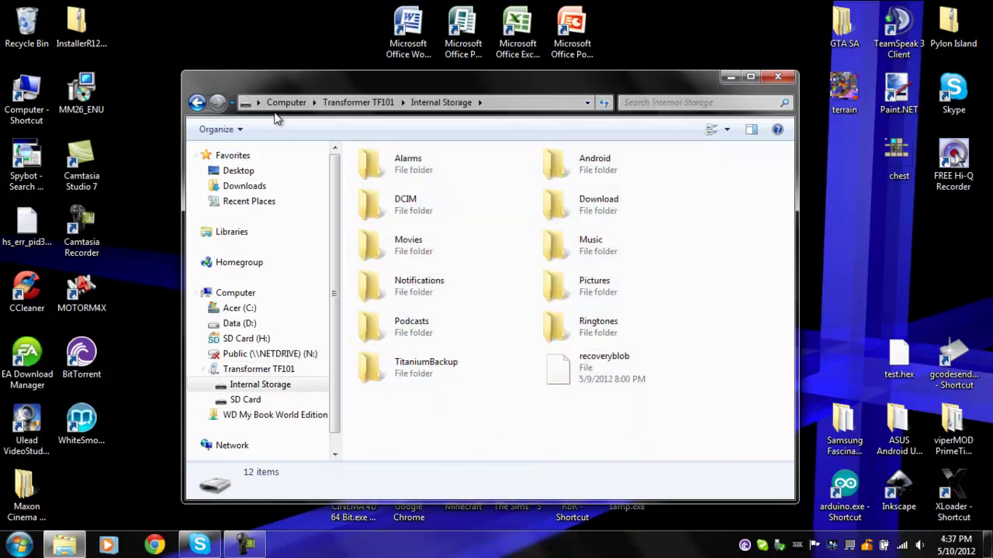
left_click(197, 103)
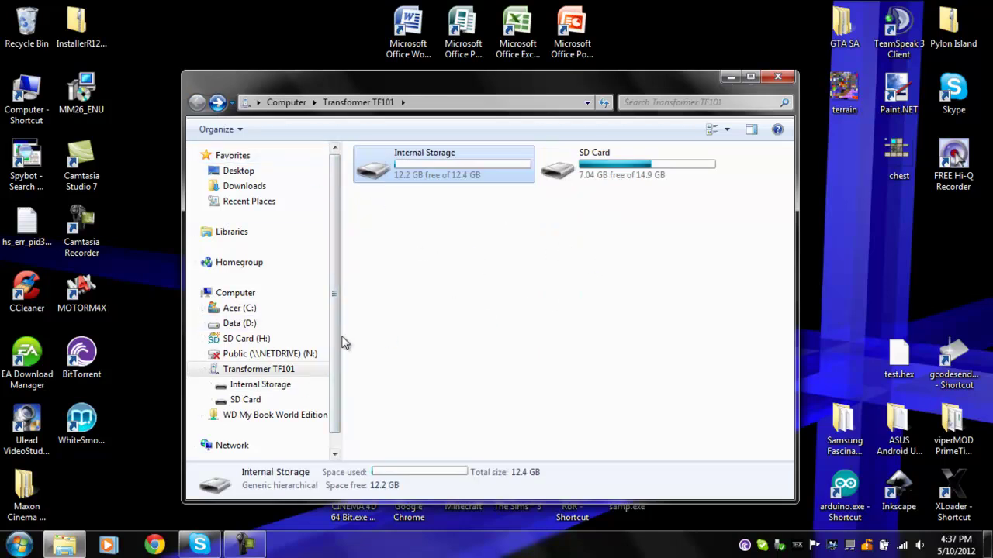
Step: Browse on Data (D:) through Asus Tranformer Kit (US ONLY) and Unbricking to open the Run Download Batch File folder
left_click(250, 324)
left_click(450, 371)
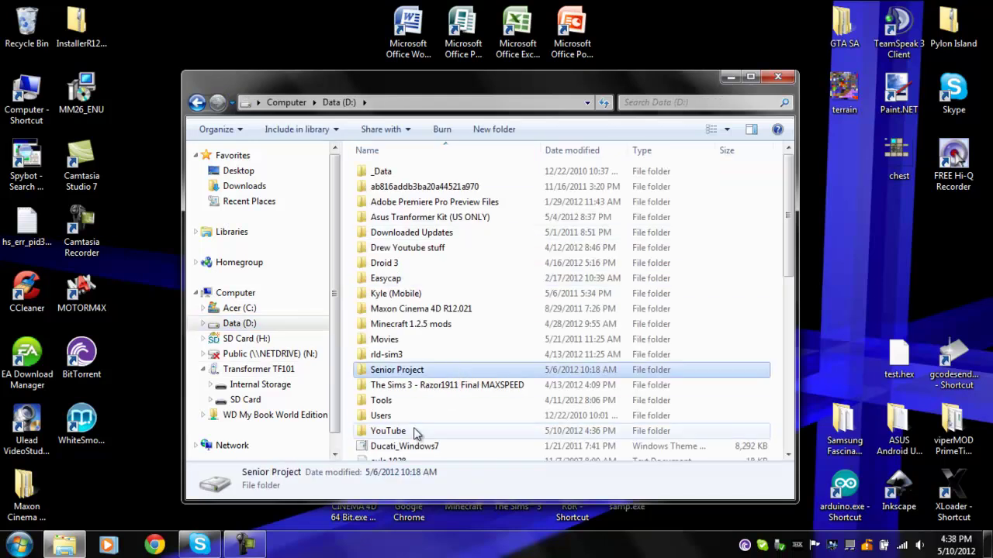
double_click(436, 217)
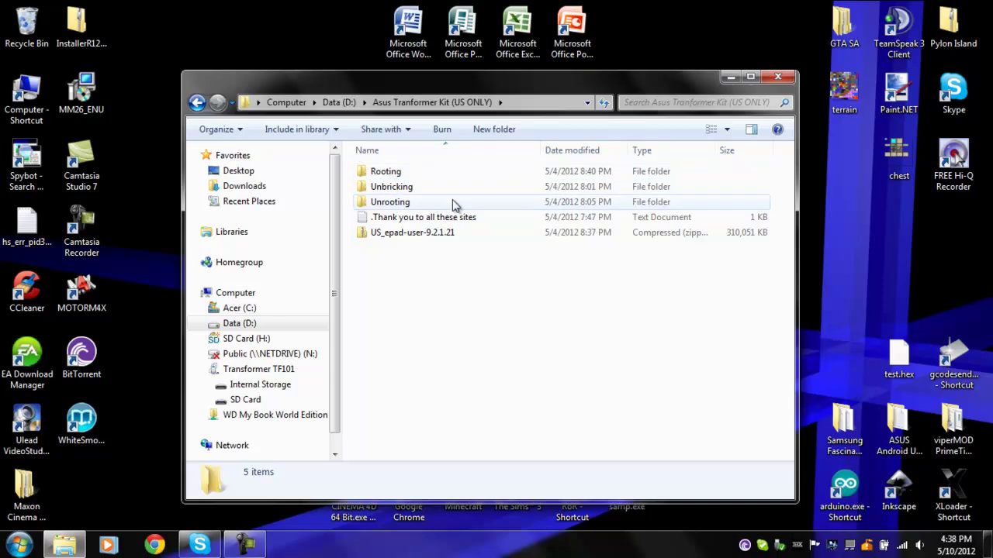
left_click(446, 237)
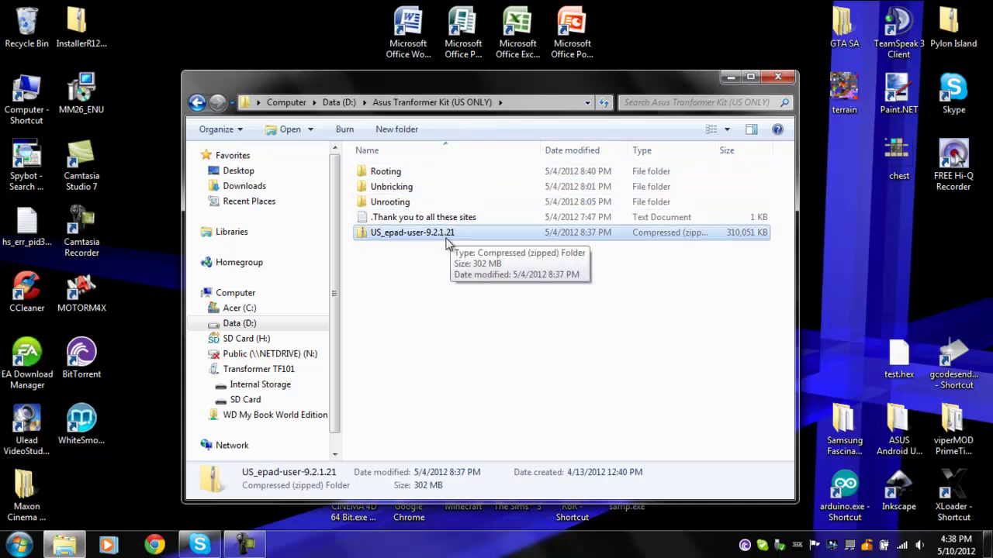
left_click(451, 254)
left_click(448, 235)
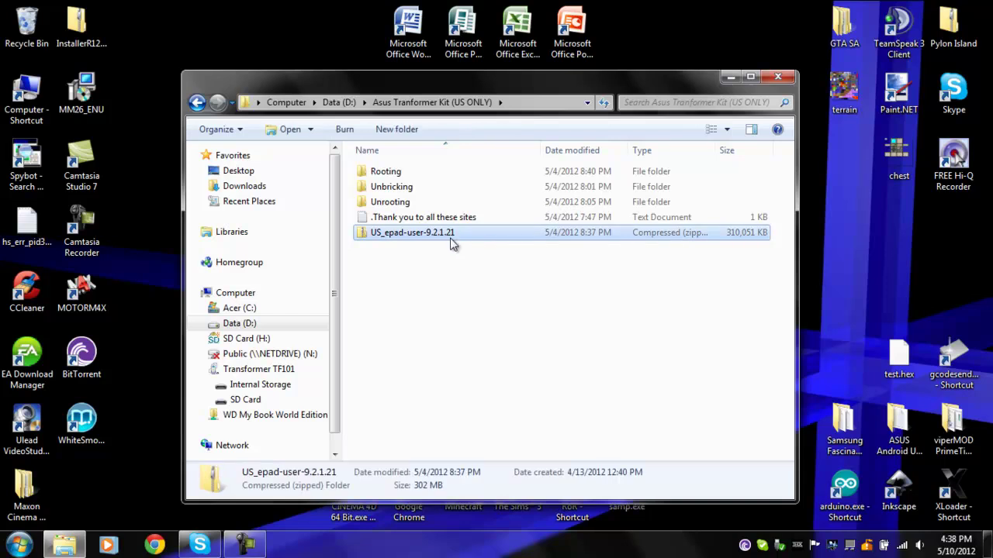
double_click(423, 190)
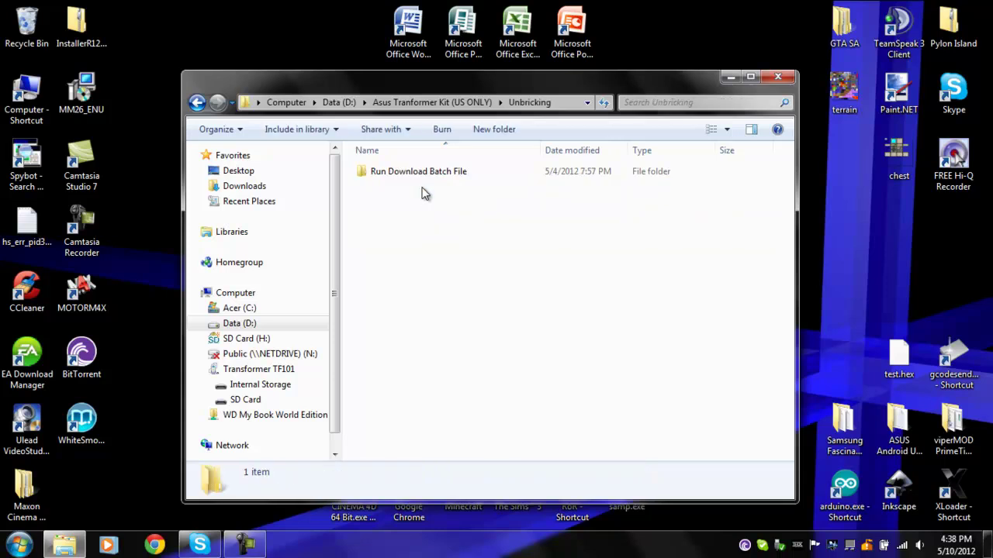
double_click(434, 175)
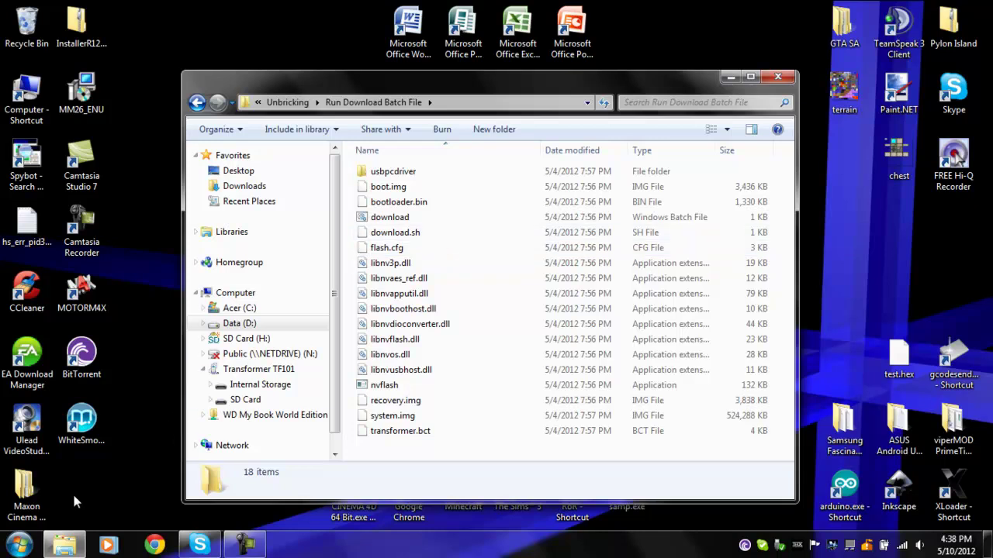
Step: Create a new text document on the desktop and write "TURN UP YOUR VOLUME IF IT ISN"T UP ALREADY" in it
right_click(169, 305)
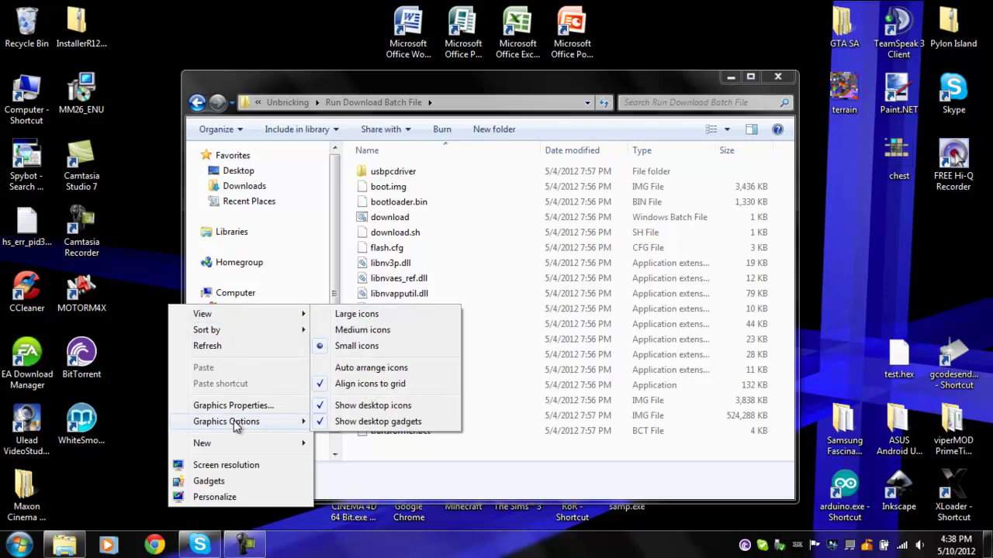
mouse_move(260, 445)
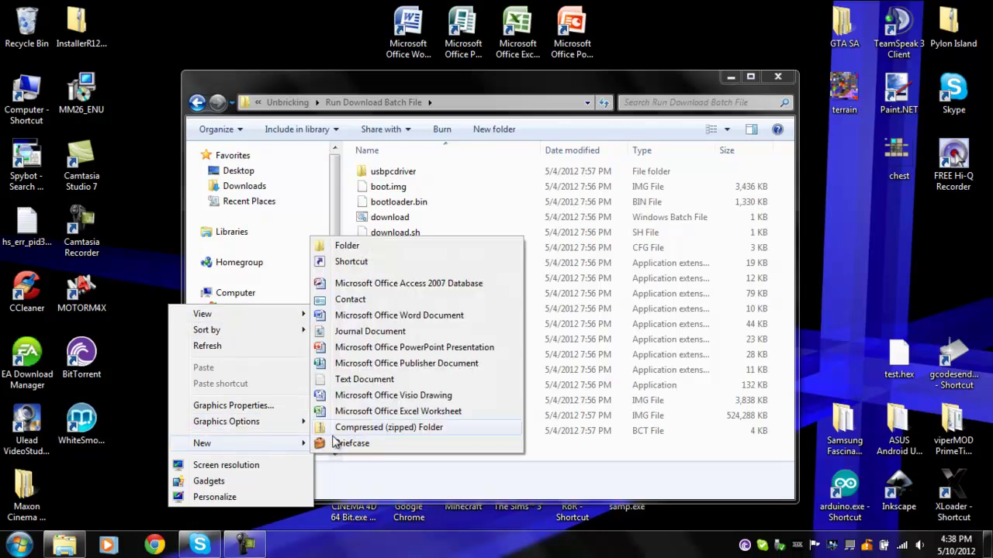
left_click(365, 380)
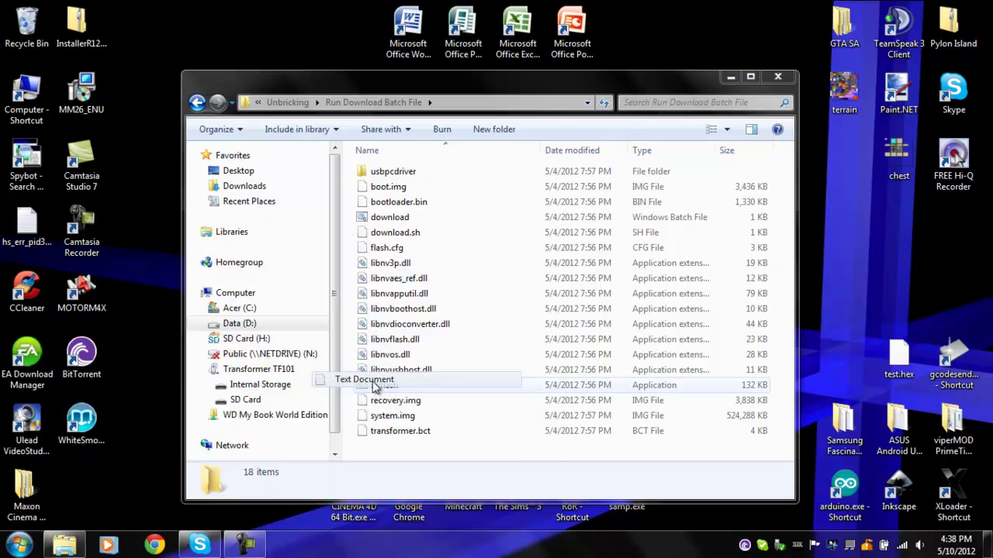
double_click(175, 368)
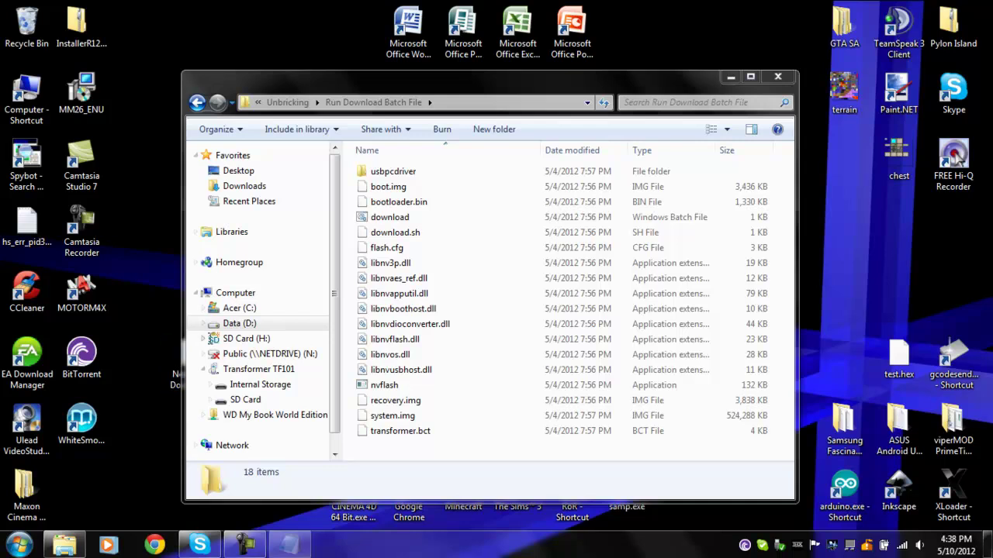
left_click_drag(436, 90, 414, 134)
type("TURN UP YOUR")
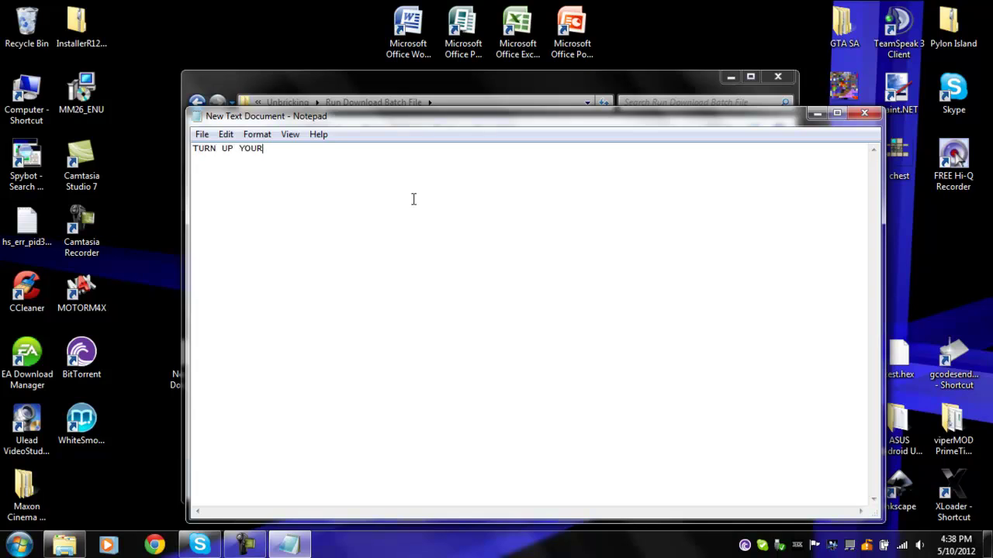
type(" VOLUME IF IT ISN\"T UP AL")
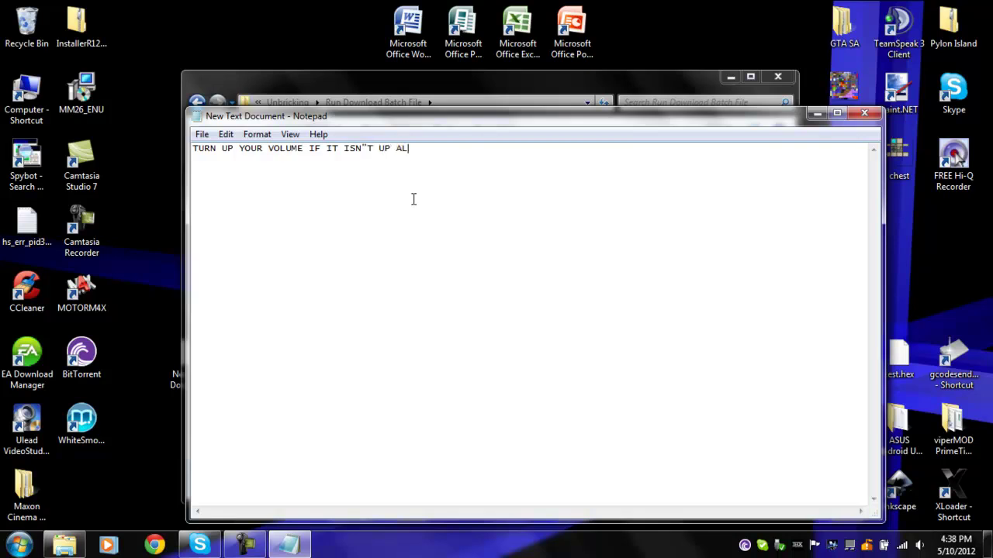
type("READY")
Step: Highlight the volume note's text and close the text document
key("ctrl+a")
double_click(439, 179)
left_click_drag(404, 174, 598, 195)
left_click(563, 226)
left_click(864, 113)
left_click(533, 288)
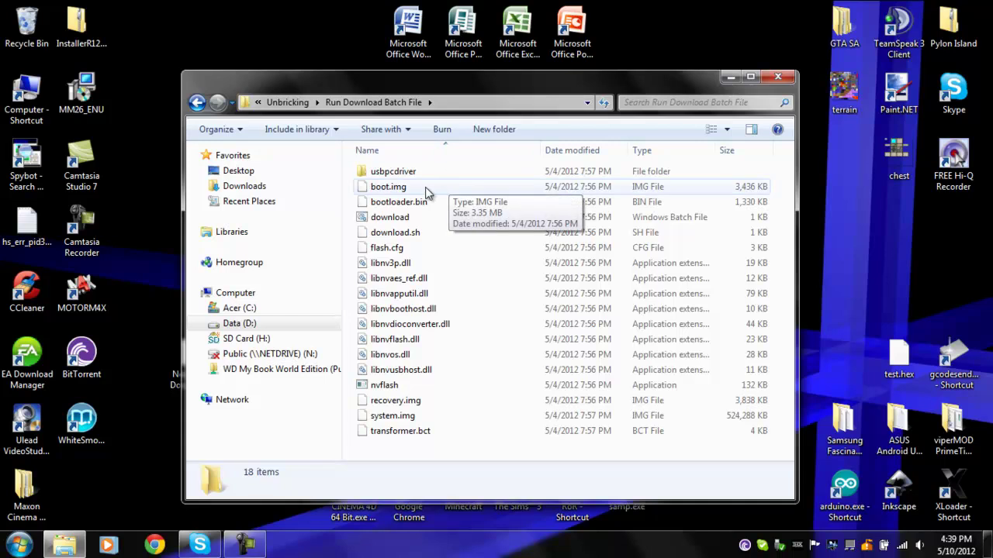
Step: Inspect the download batch file, go back to the Asus Tranformer Kit (US ONLY) folder and select US_epad-user-9.2.1.21
left_click(392, 221)
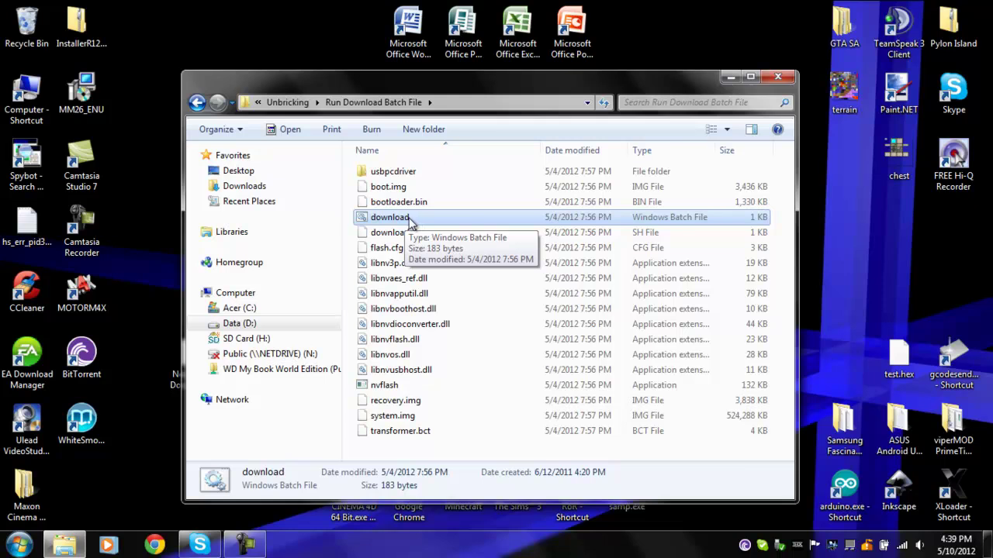
key("BackSpace")
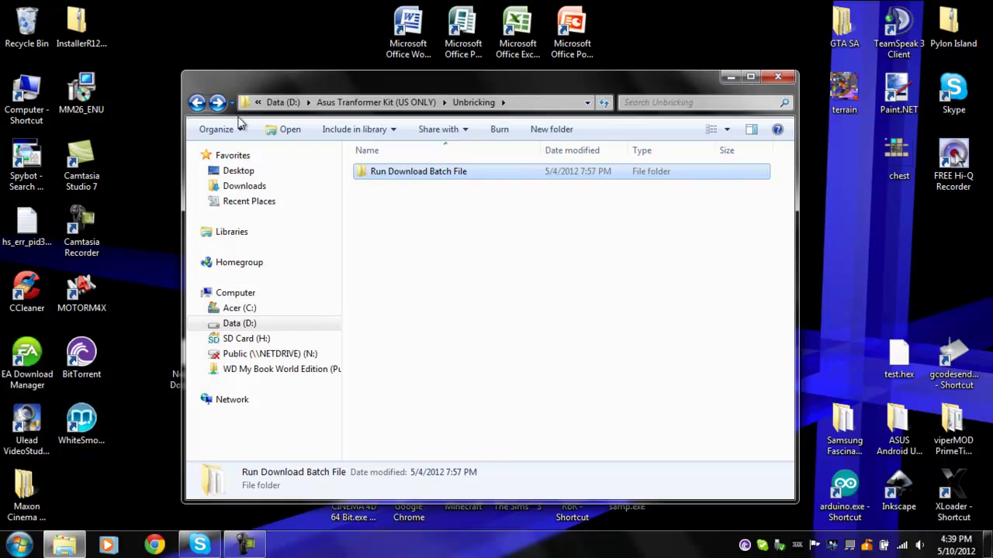
left_click(197, 101)
left_click(449, 237)
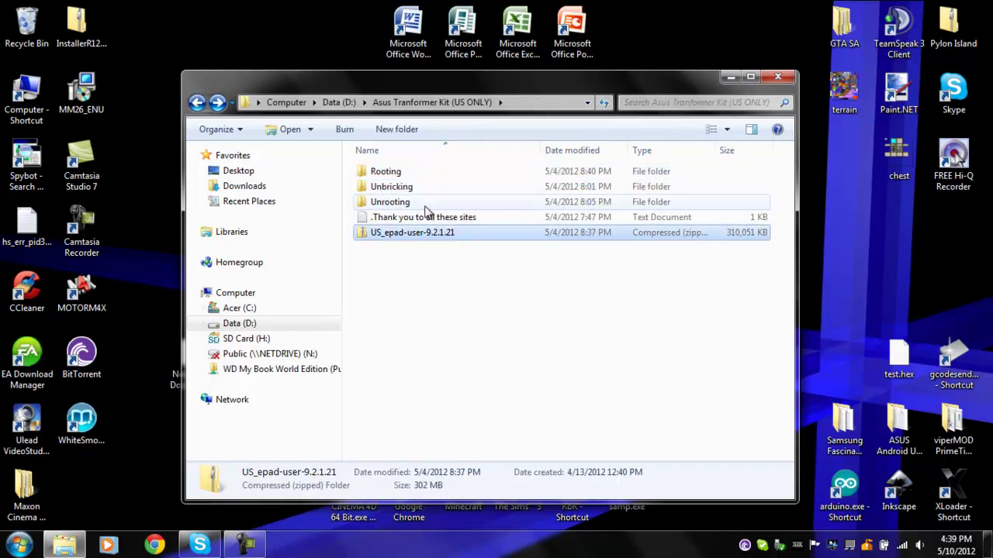
Step: Reopen the Run Download Batch File folder under Unbricking and run the download batch file, allowing it to execute
double_click(399, 189)
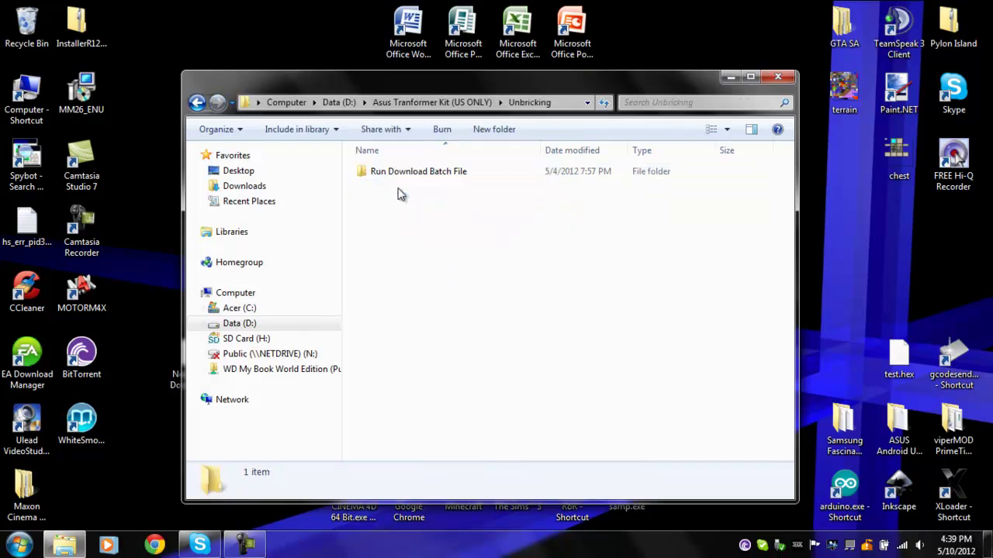
double_click(411, 173)
double_click(417, 220)
left_click(534, 286)
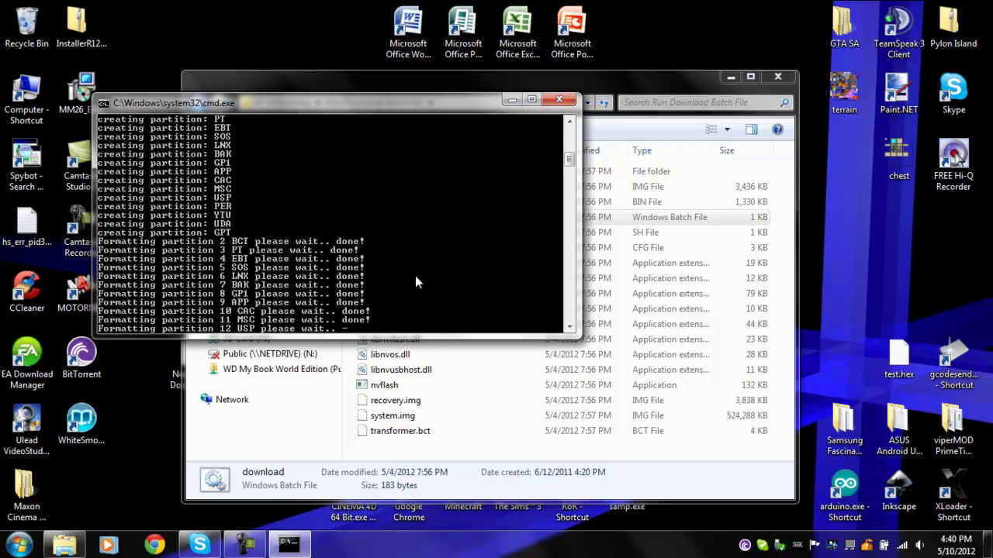
Step: Review the command window's output back to the start of the nvflash run and return to the current formatting progress
scroll(378, 269, "up", 10)
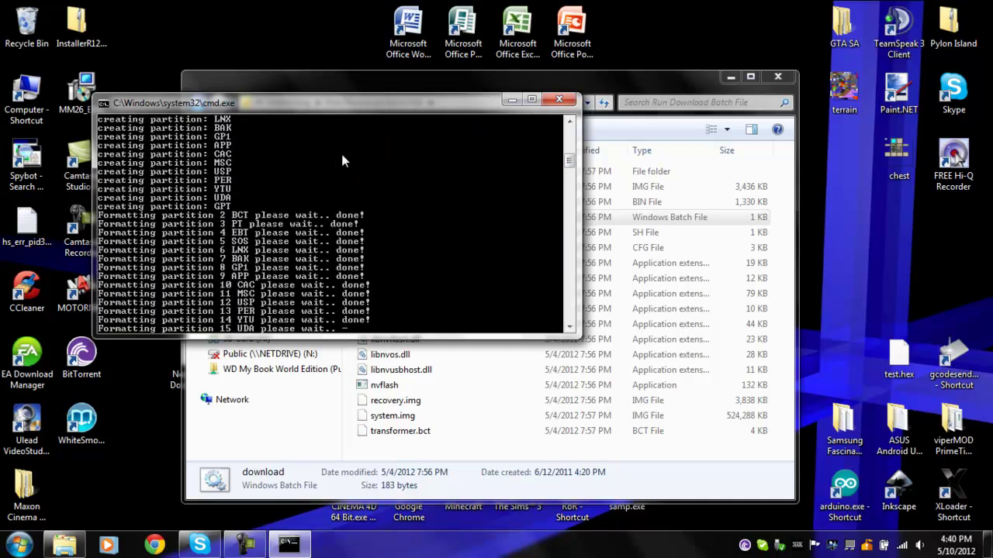
left_click_drag(570, 159, 576, 132)
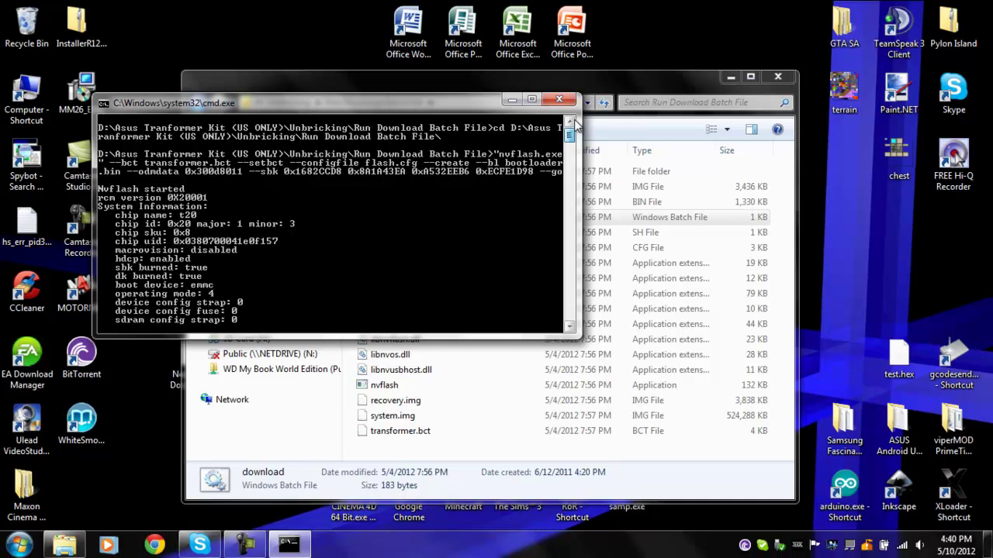
left_click_drag(569, 135, 568, 171)
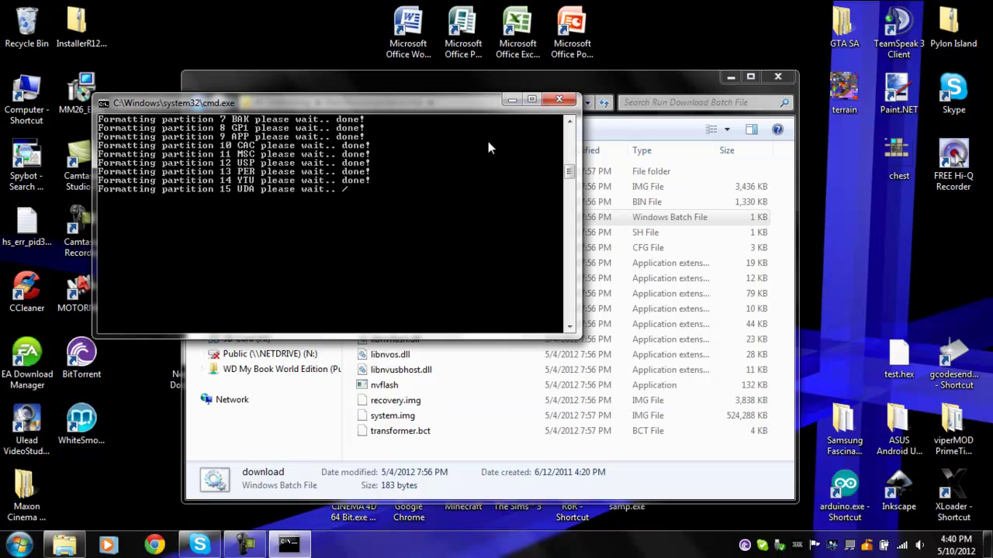
Step: Minimize the command and folder windows and try to launch Minecraft from the desktop
left_click(512, 99)
left_click(732, 79)
double_click(448, 486)
left_click(543, 284)
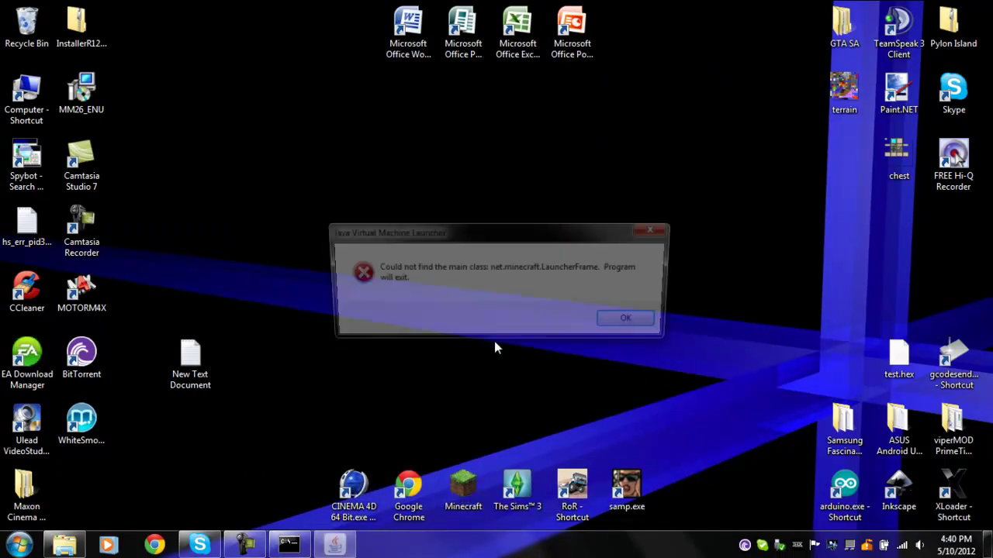
left_click(635, 322)
Step: Launch Minecraft again, allow it to run and enter the game from its launcher
double_click(468, 486)
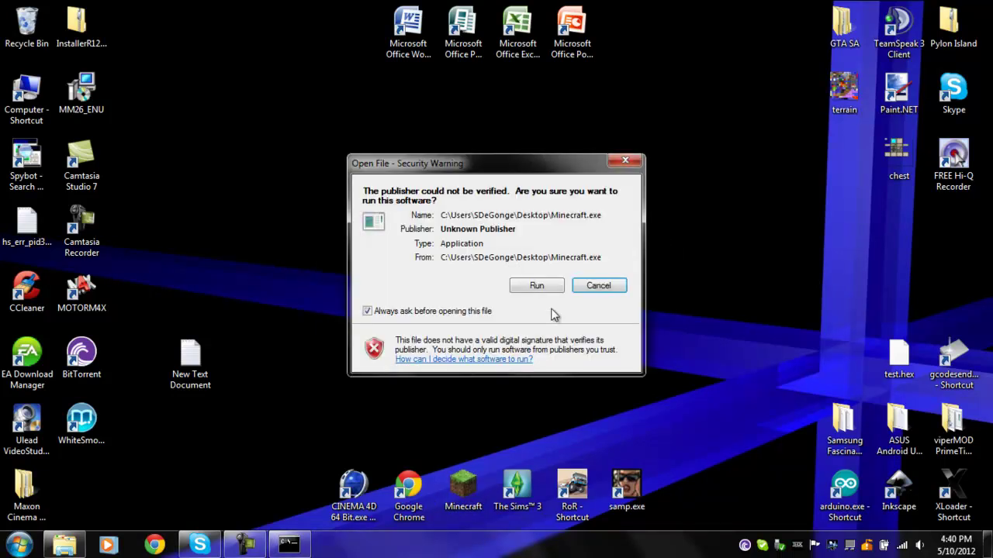
left_click(543, 286)
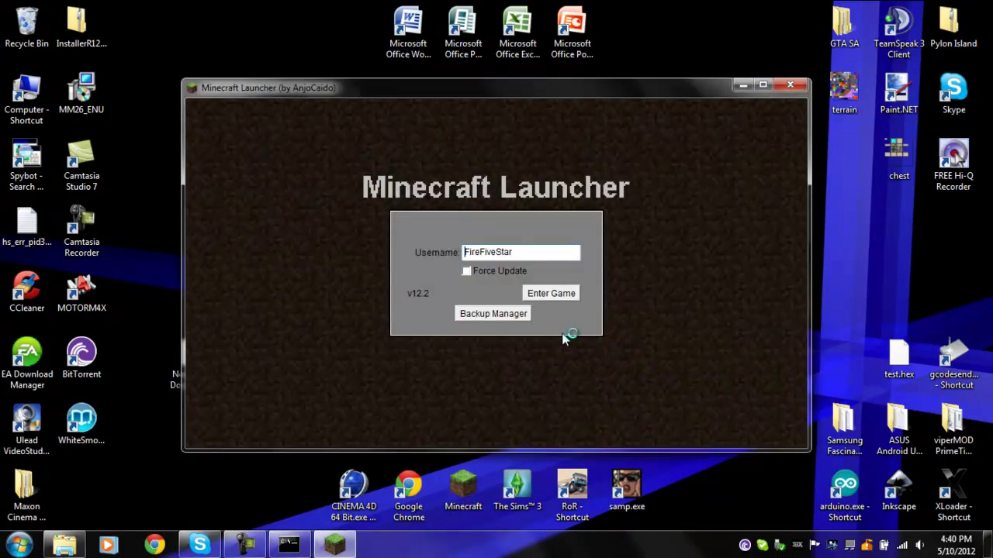
left_click(551, 293)
Step: Bring the command window to the front to check the flashing progress, and pause the Camtasia recording
left_click(288, 545)
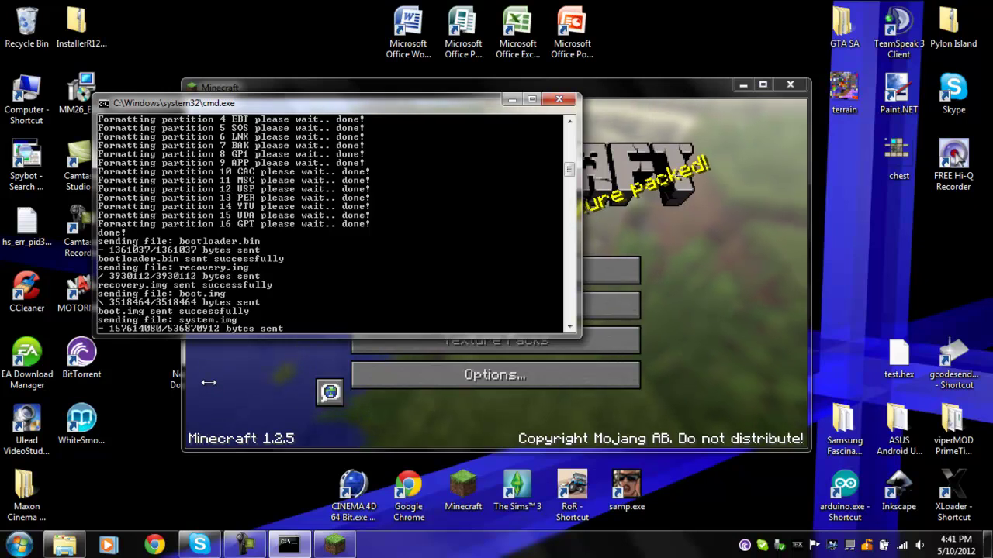
left_click(245, 545)
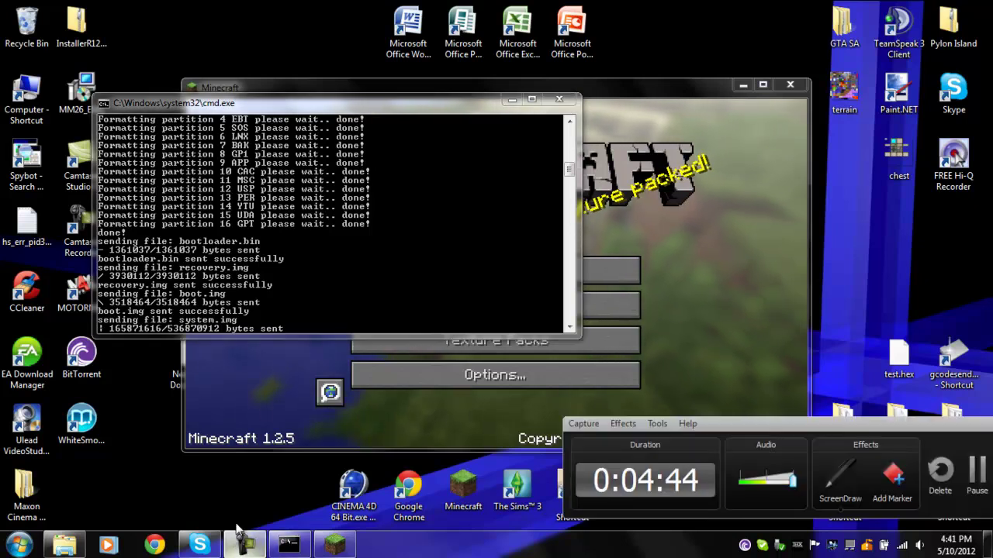
left_click(977, 471)
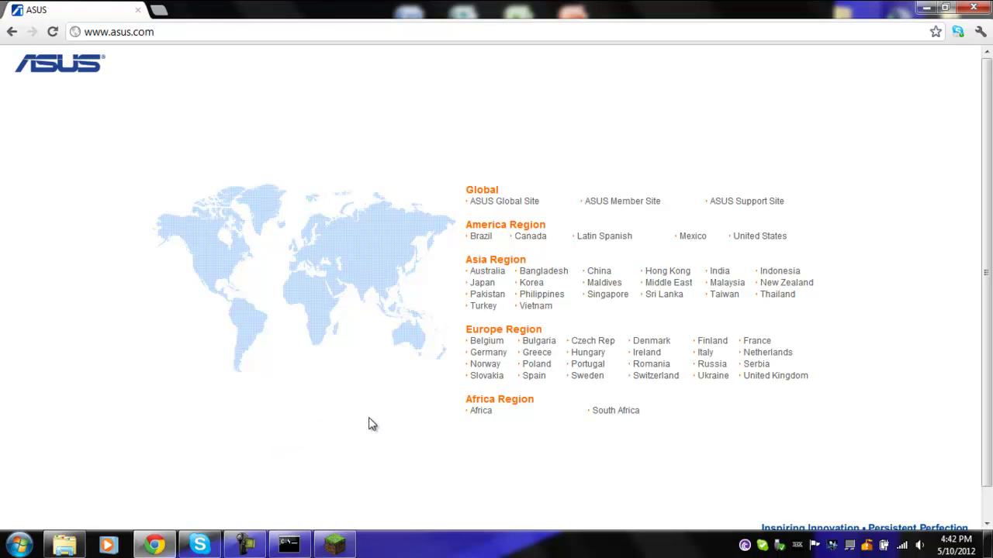
Step: Open the ASUS United States site from the regional site list
left_click(115, 28)
left_click(666, 167)
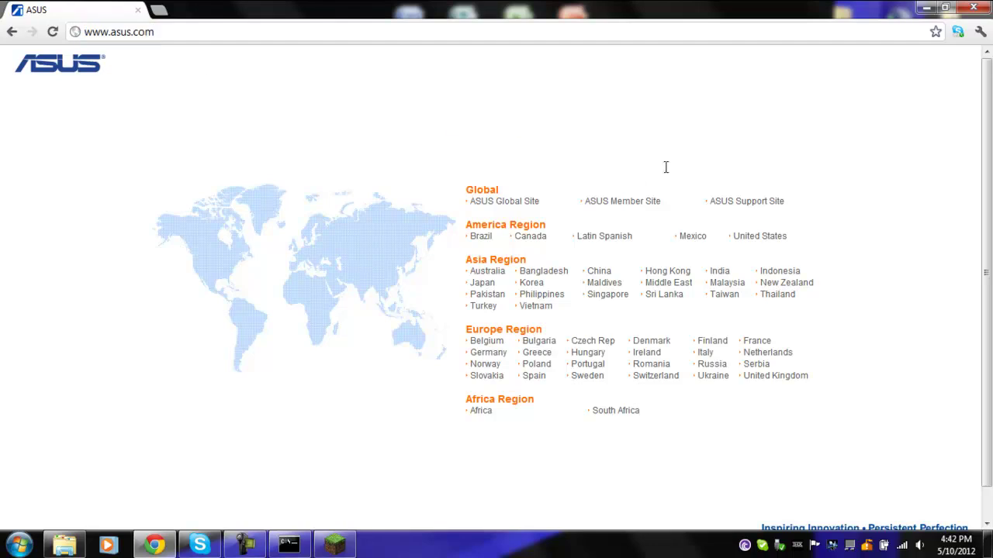
left_click(760, 237)
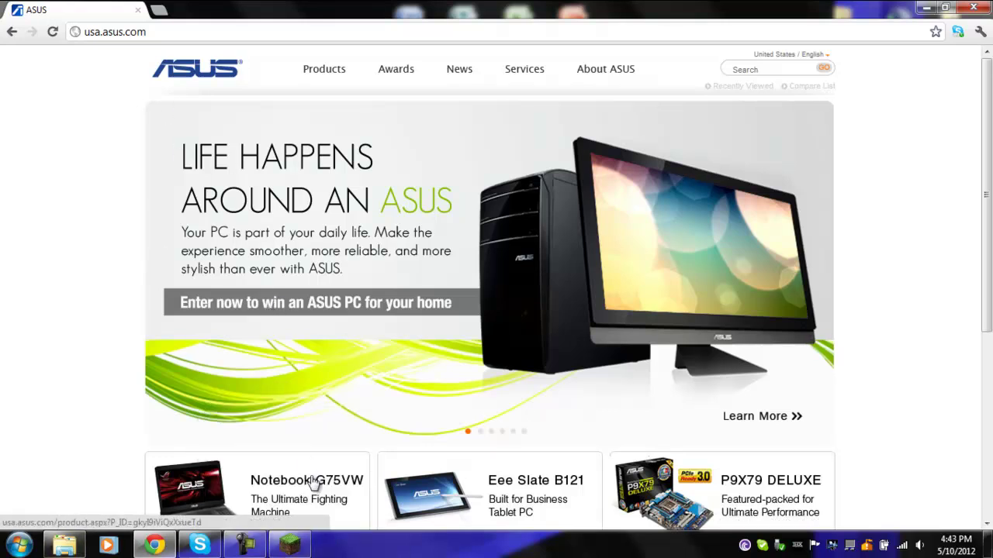
left_click(290, 547)
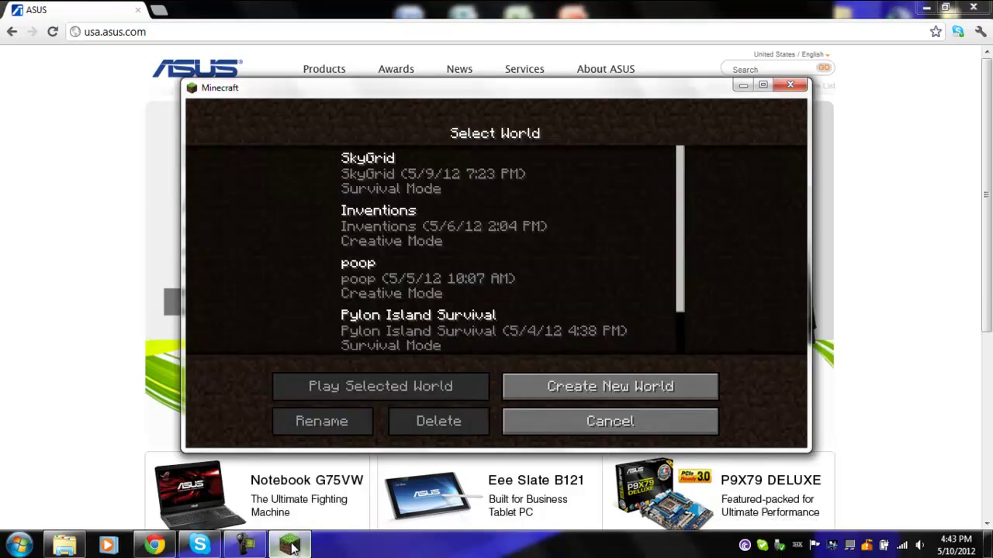
left_click(291, 547)
Step: Open the Eee Pad Transformer TF101 product page from the tablet range and close the Minecraft window
mouse_move(316, 76)
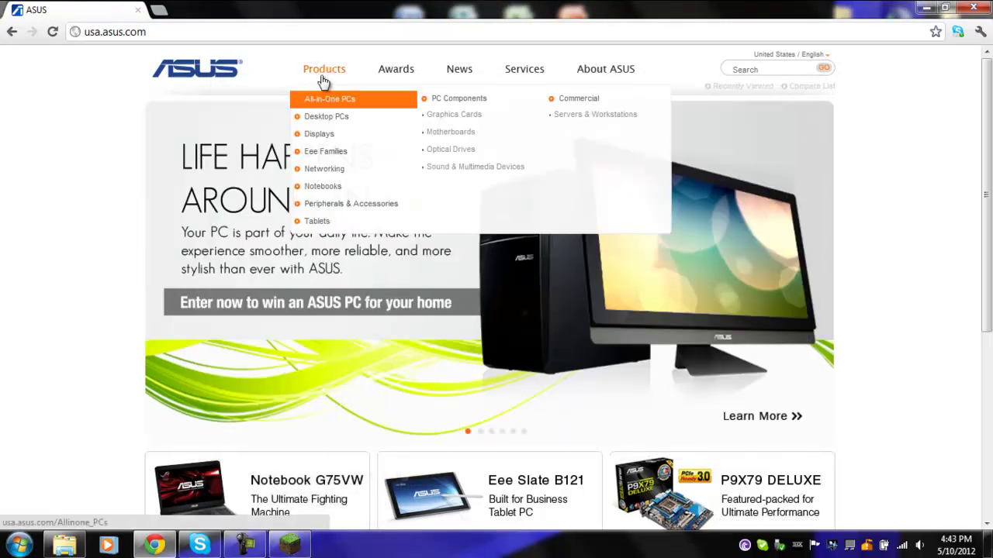
left_click(329, 221)
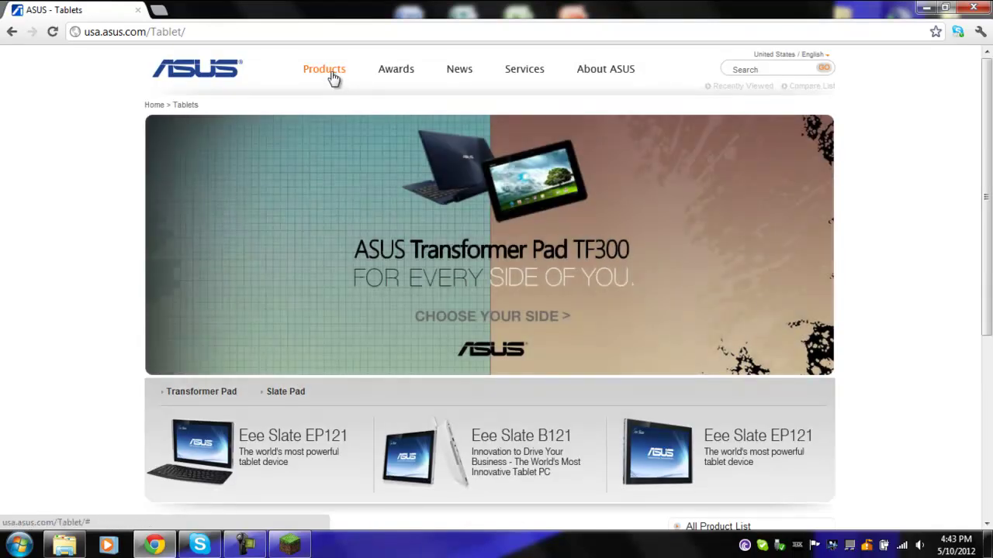
mouse_move(329, 76)
mouse_move(159, 385)
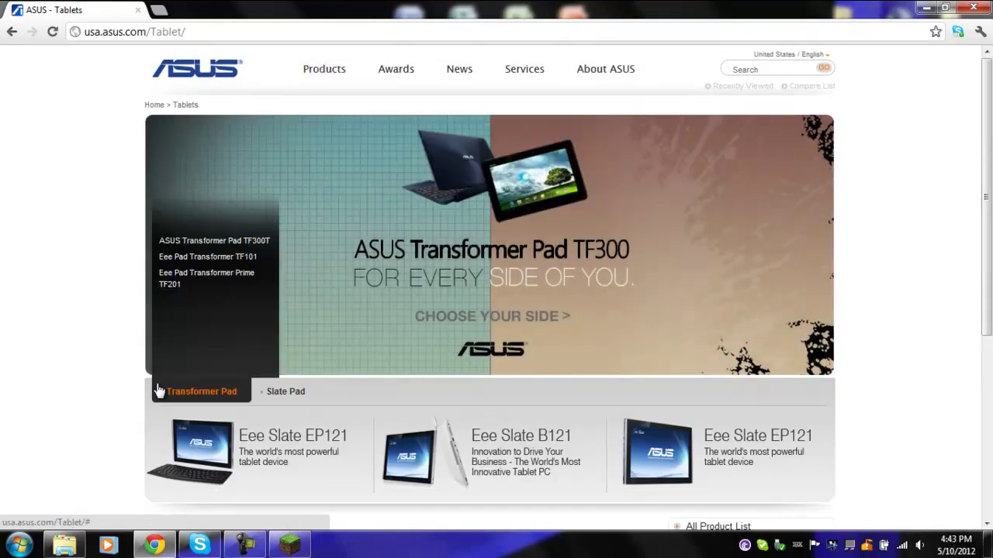
left_click(227, 258)
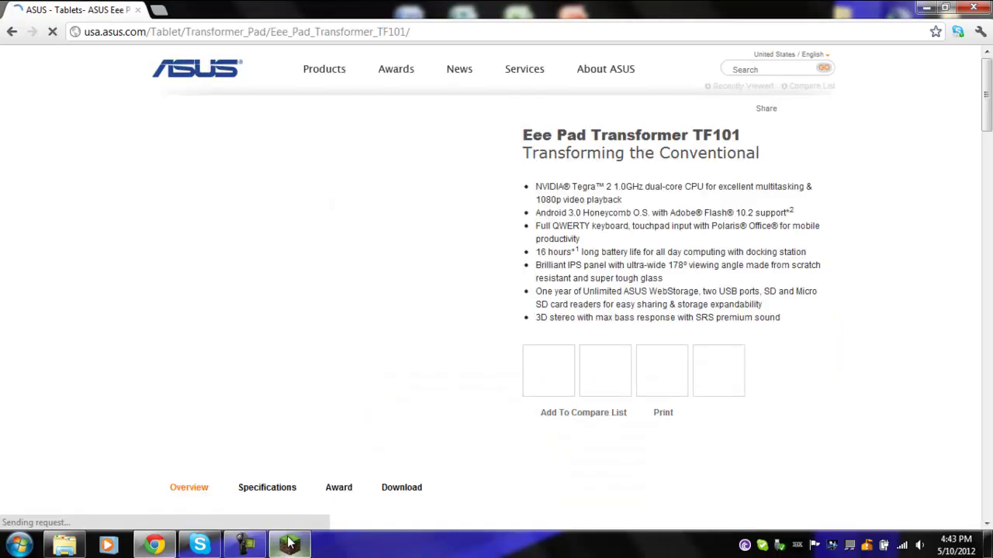
right_click(290, 546)
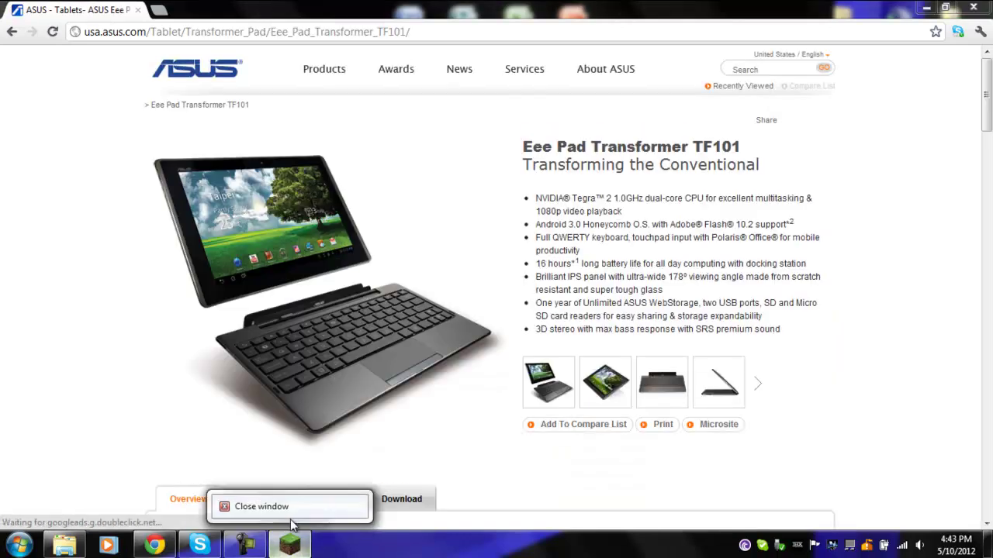
left_click(290, 506)
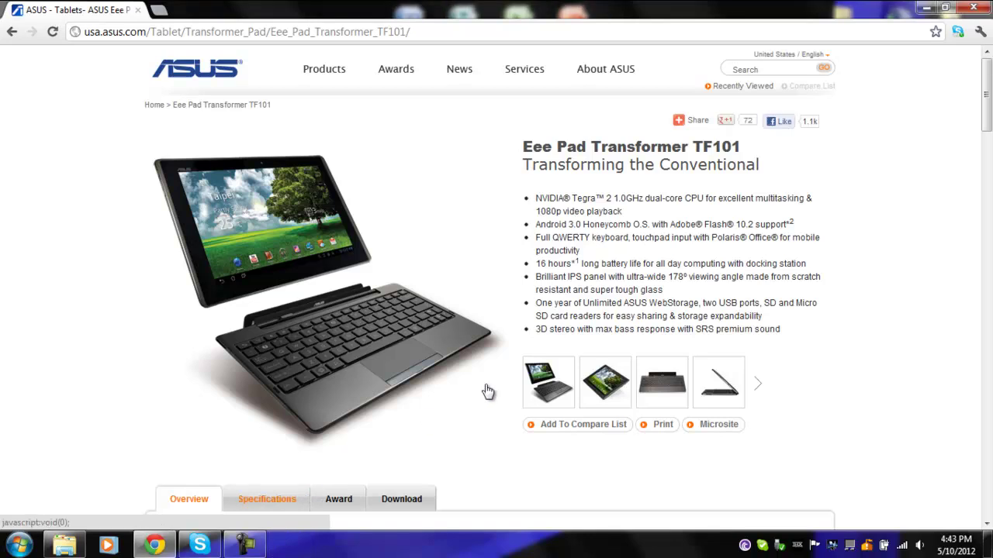
Step: Show the TF101's downloads for the Android OS and expand the firmware list
scroll(543, 244, "down", 4)
scroll(518, 266, "up", 1)
left_click(399, 268)
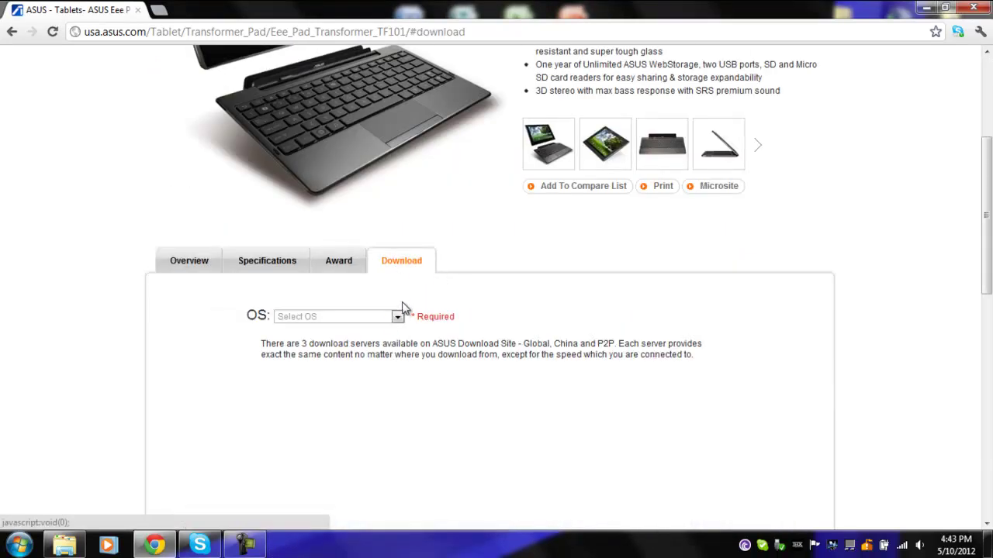
left_click(386, 315)
left_click(348, 339)
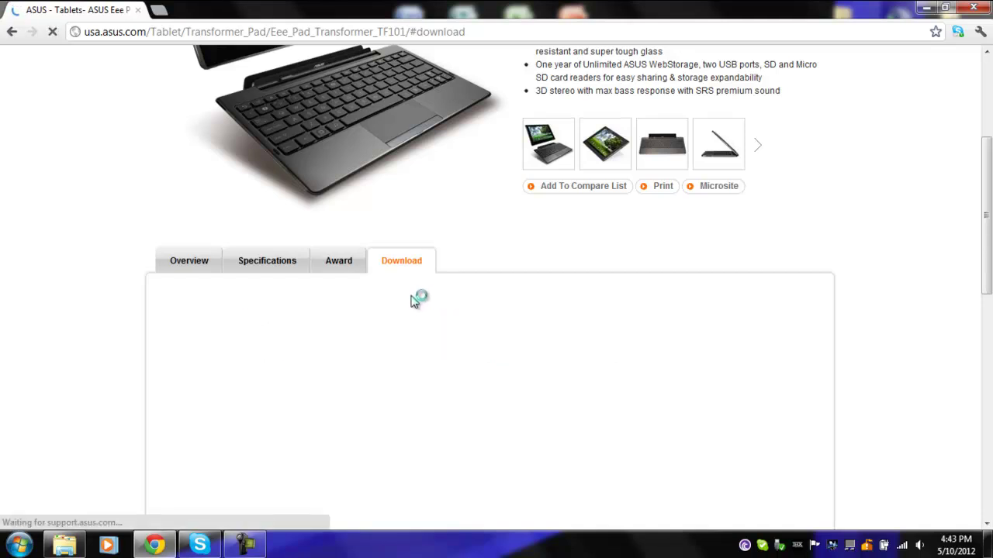
scroll(464, 295, "down", 2)
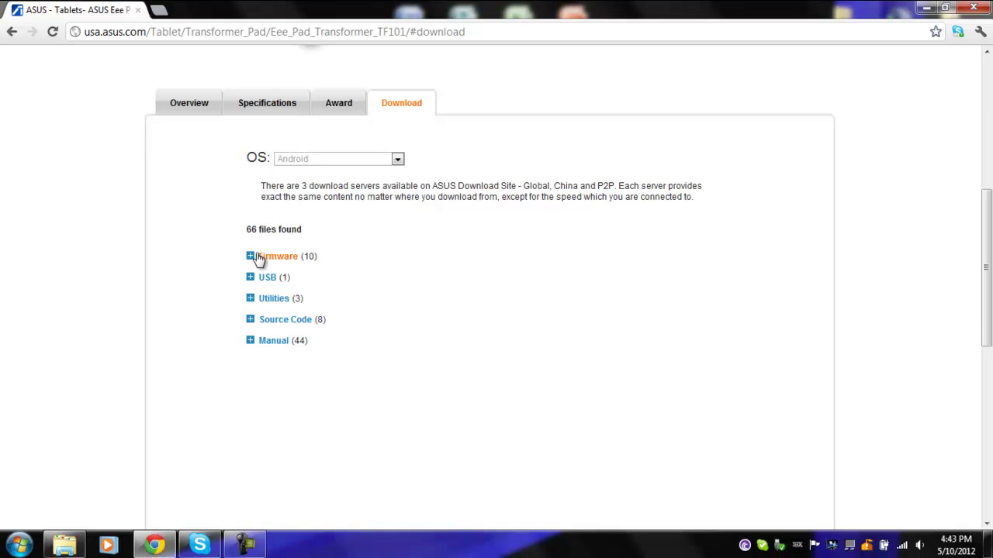
left_click(255, 258)
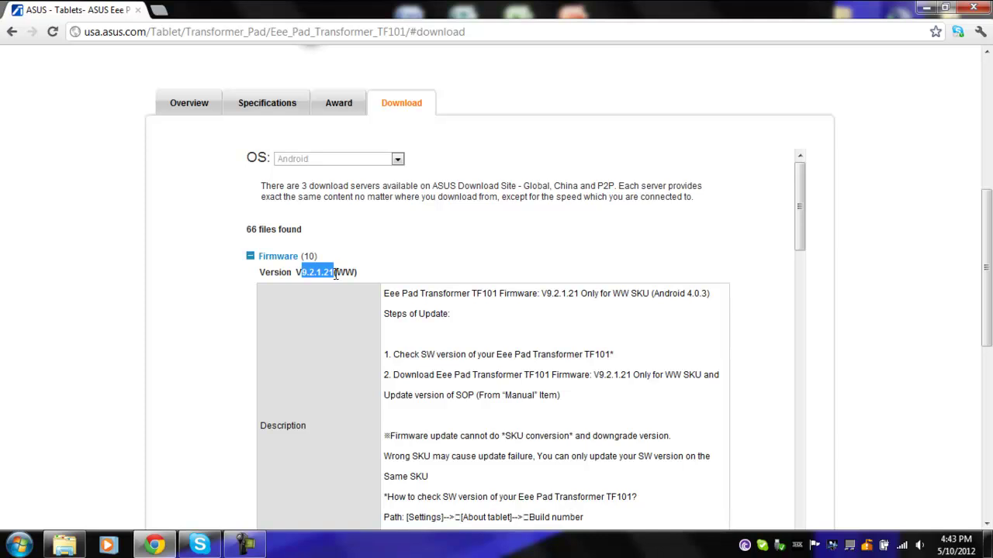
Step: Examine the firmware list, comparing the version numbers and region SKUs of the available TF101 entries
left_click(351, 272)
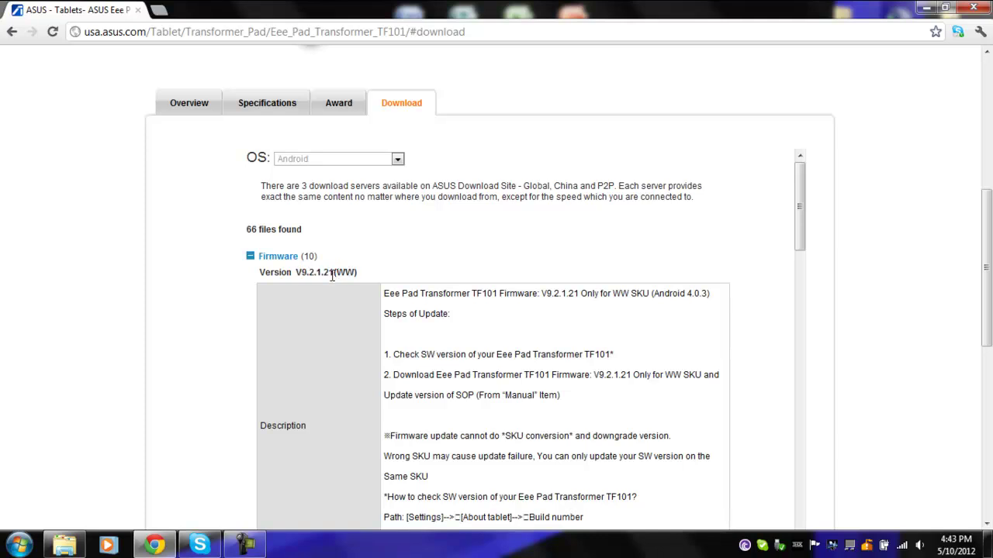
left_click_drag(301, 270, 348, 275)
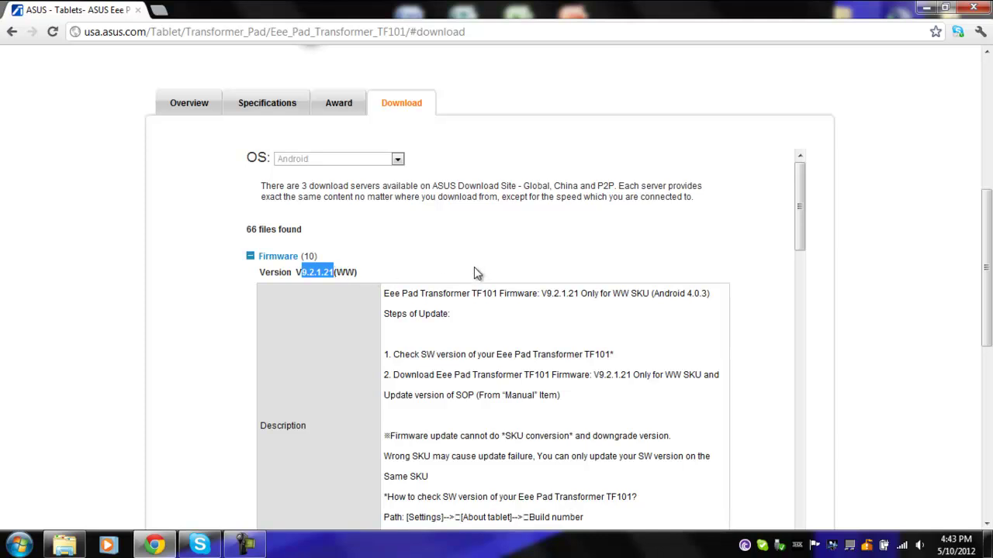
left_click(335, 269)
scroll(355, 266, "down", 10)
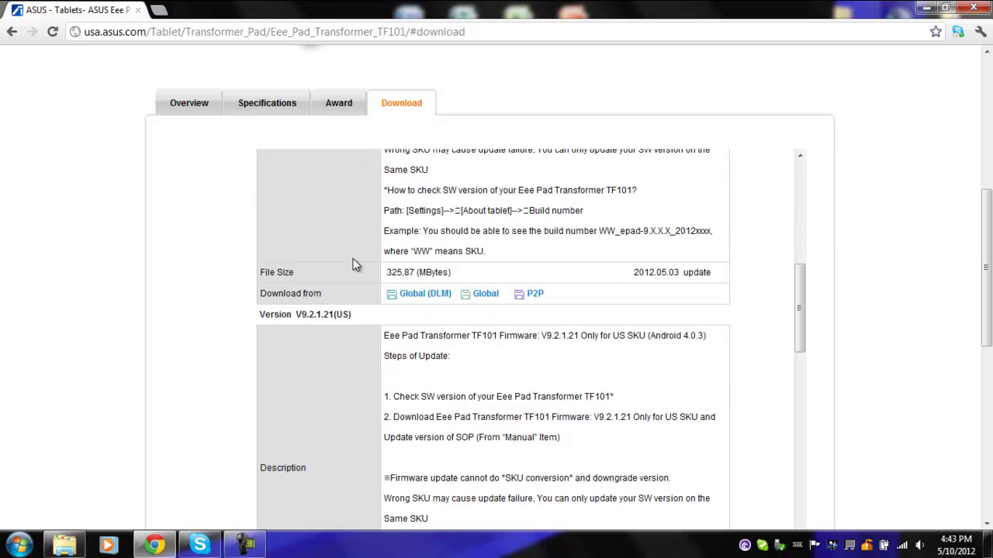
scroll(350, 263, "down", 8)
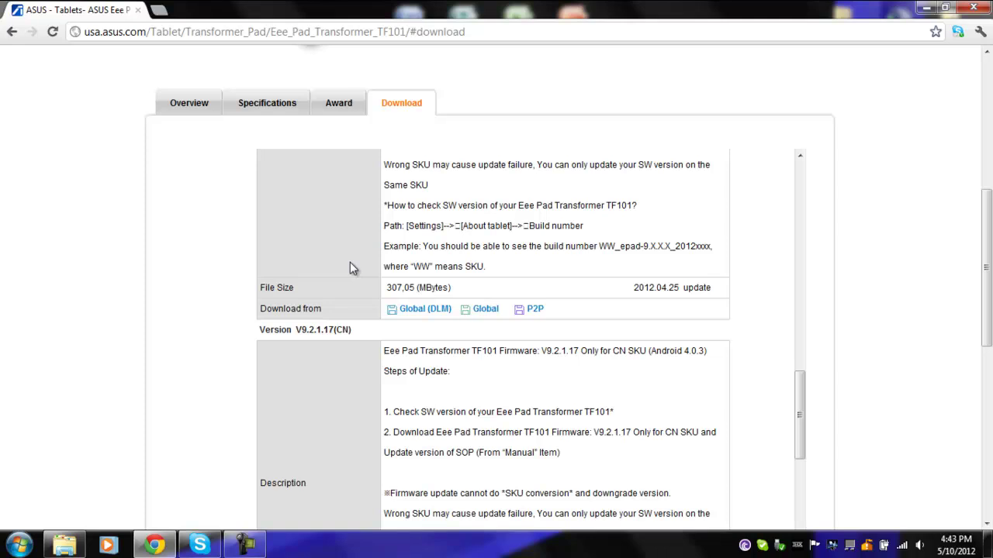
scroll(277, 241, "down", 3)
left_click_drag(308, 198, 377, 199)
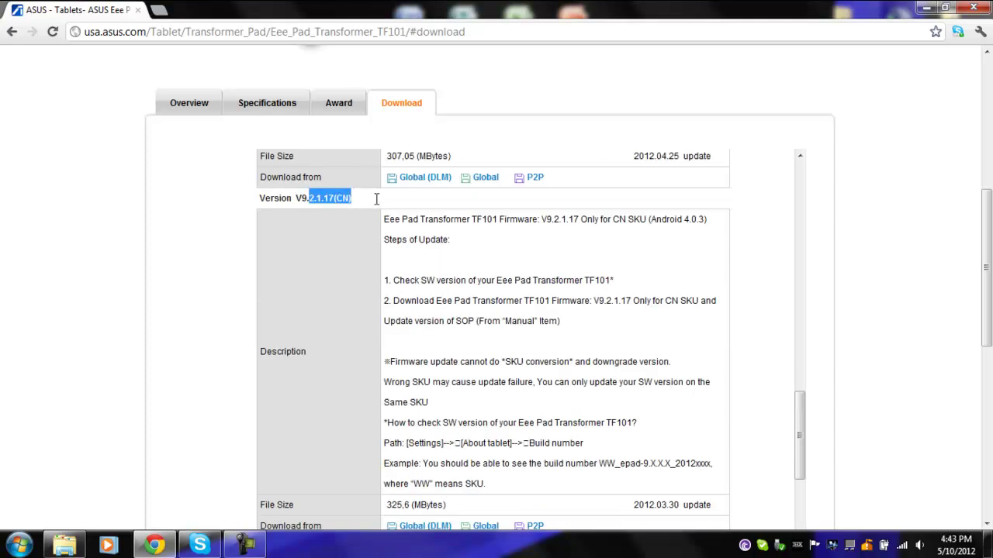
scroll(353, 225, "down", 3)
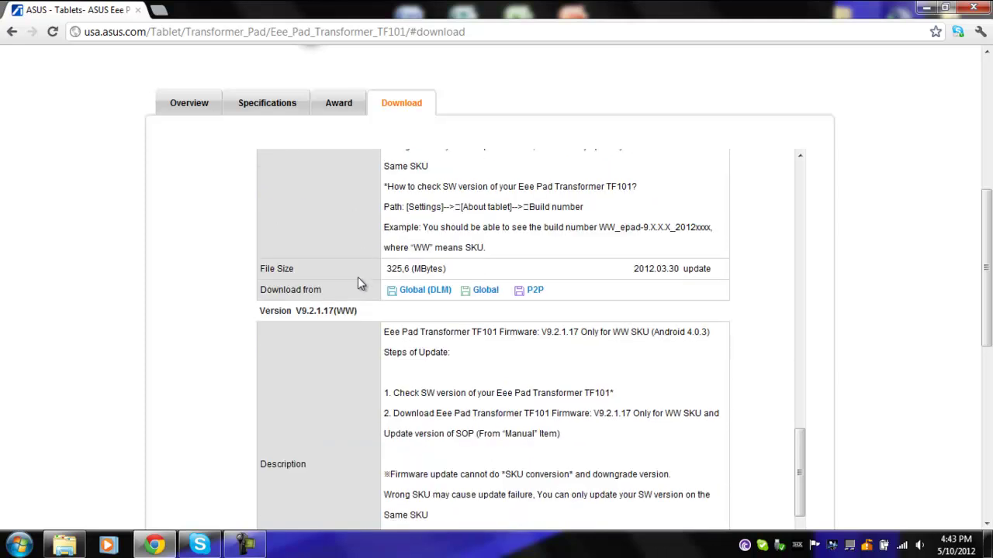
scroll(377, 226, "down", 6)
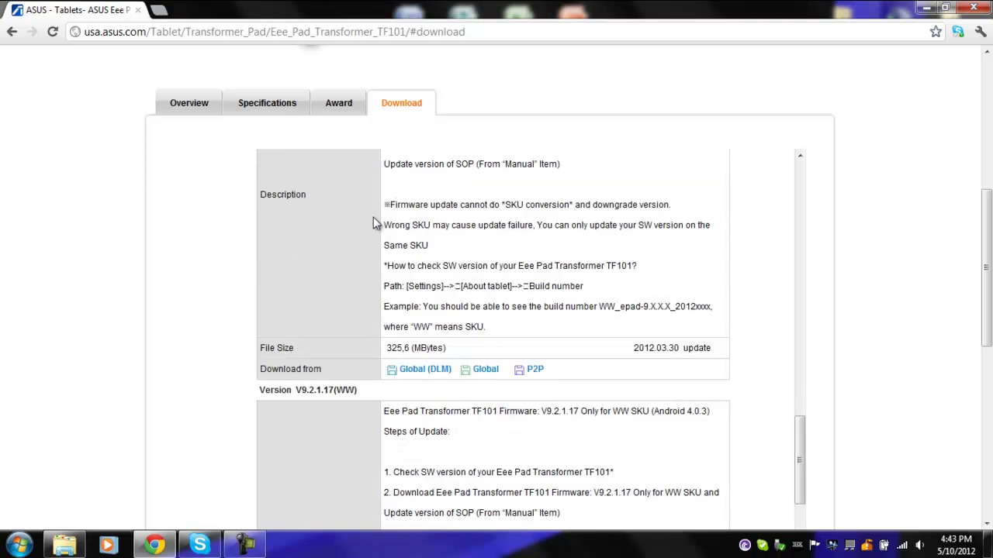
scroll(363, 207, "down", 4)
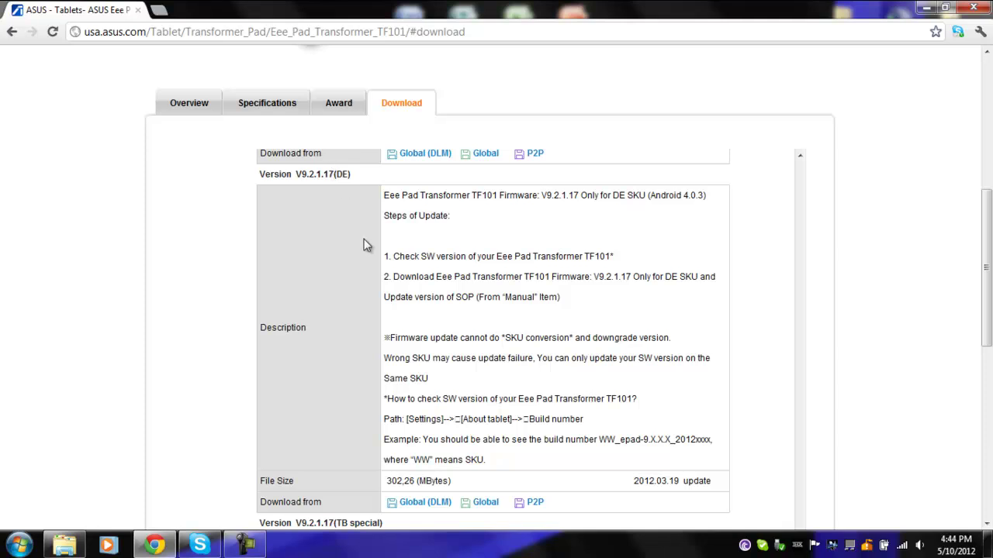
scroll(369, 242, "down", 2)
scroll(380, 322, "down", 2)
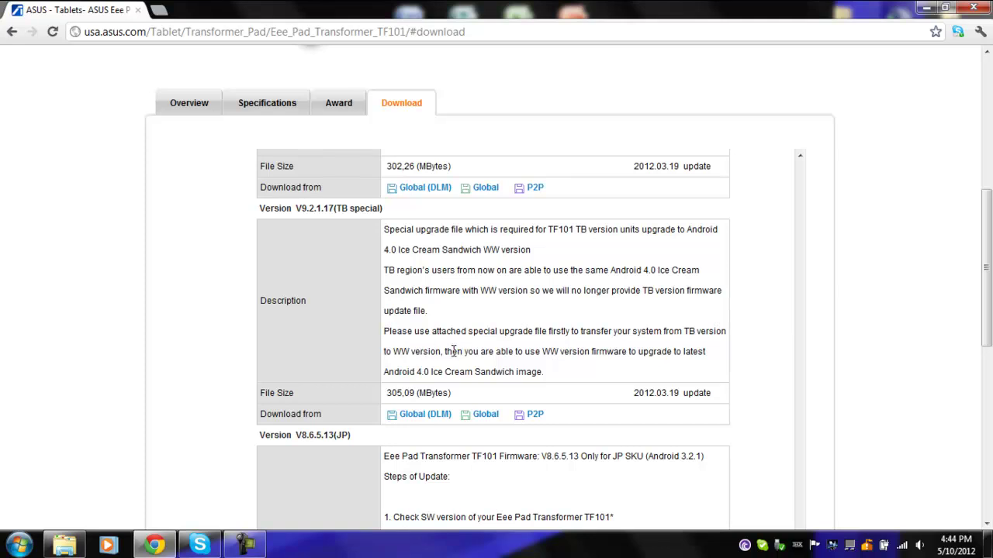
Step: Download the V9.2.1.17 (US) firmware from the Global server and pause the Camtasia recording
scroll(454, 352, "up", 5)
scroll(439, 351, "up", 4)
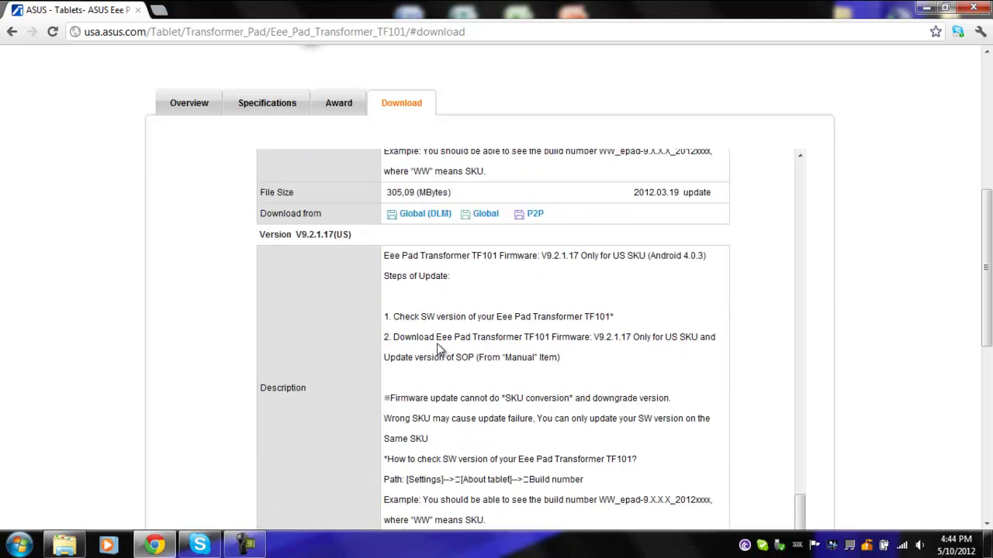
scroll(384, 319, "down", 1)
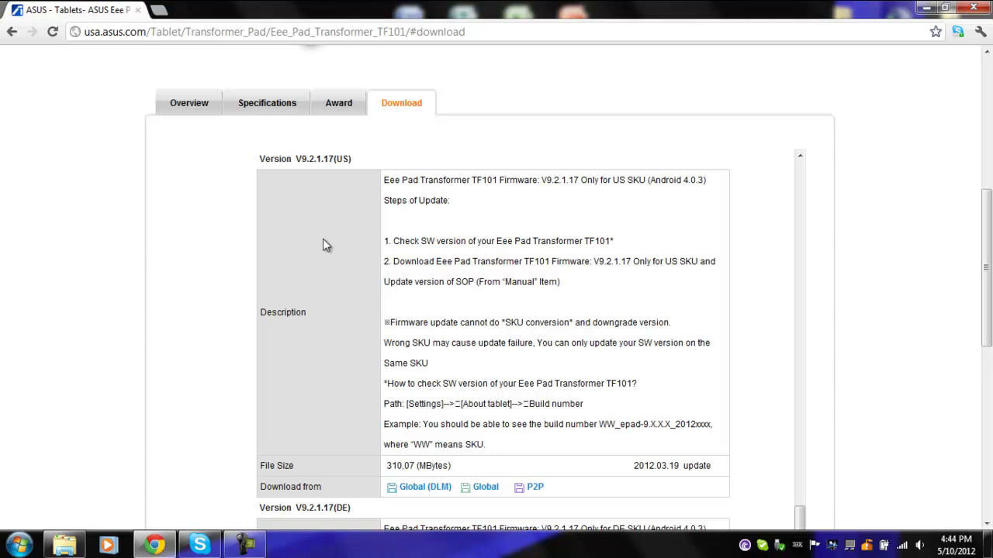
left_click(484, 489)
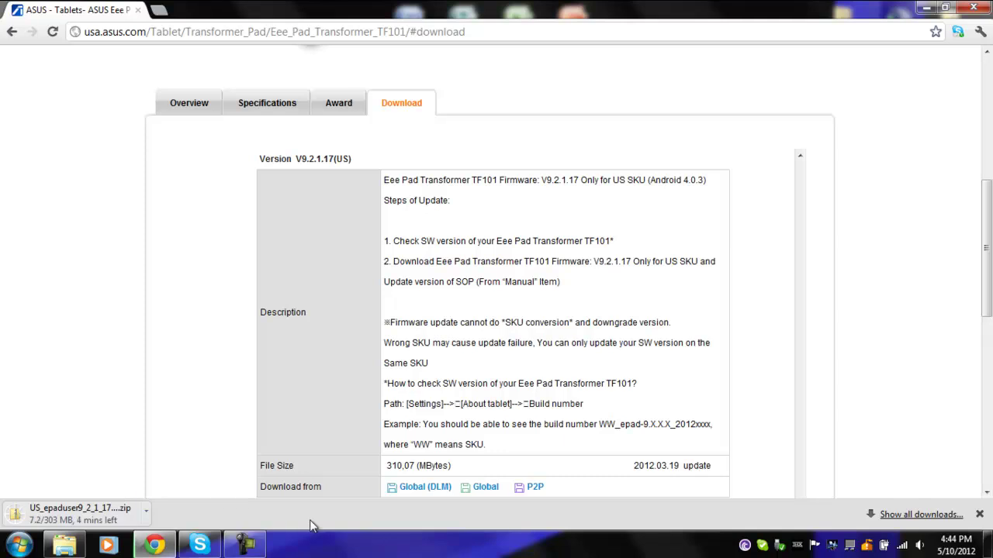
left_click(245, 545)
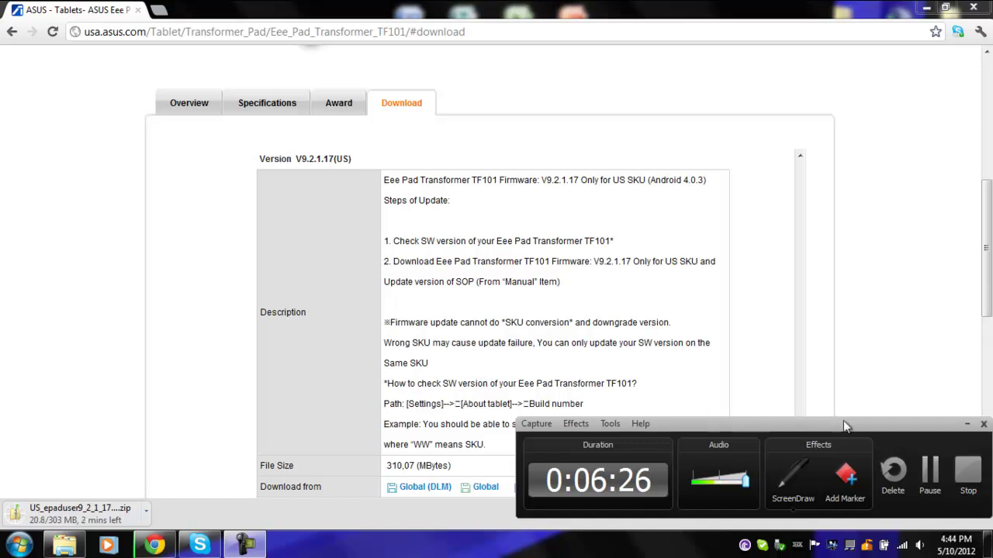
left_click(932, 475)
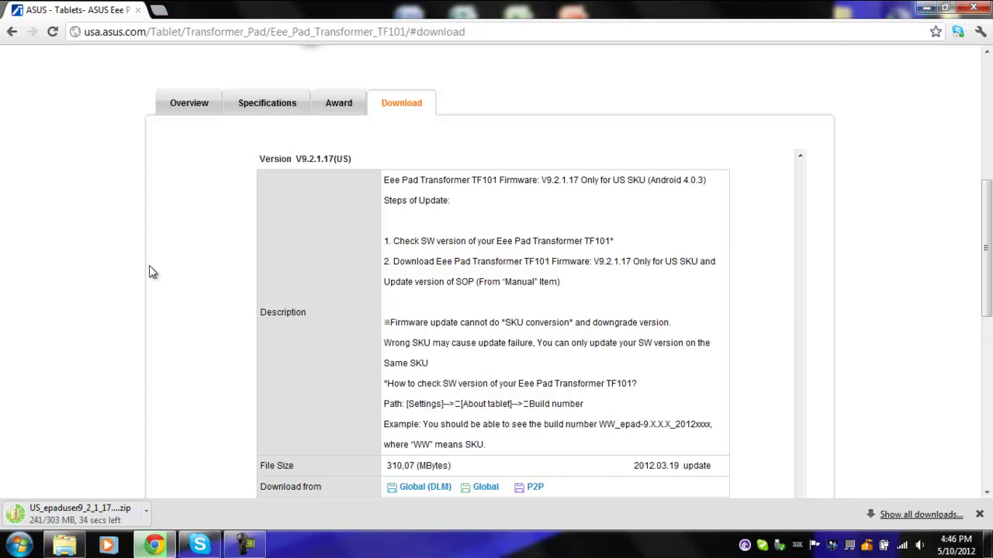
Step: Minimize the browser and arrange the Run Download Batch File folder and a new Computer window side by side
left_click(927, 9)
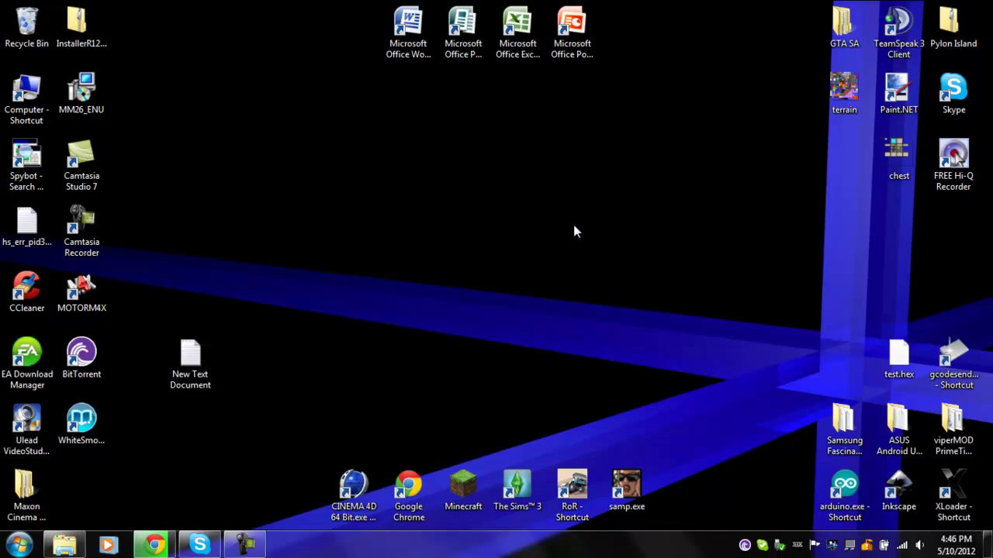
left_click(64, 546)
key("super+Right")
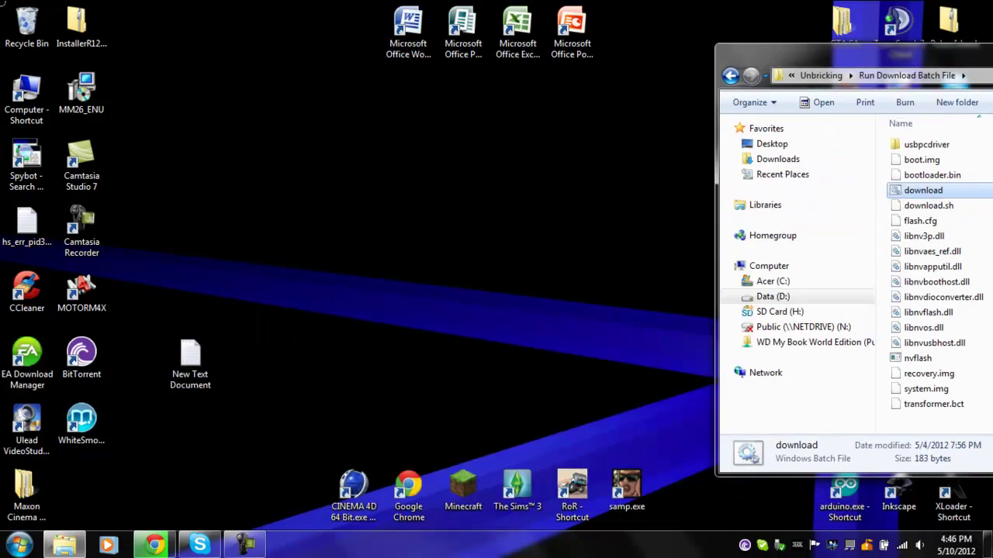
left_click(18, 546)
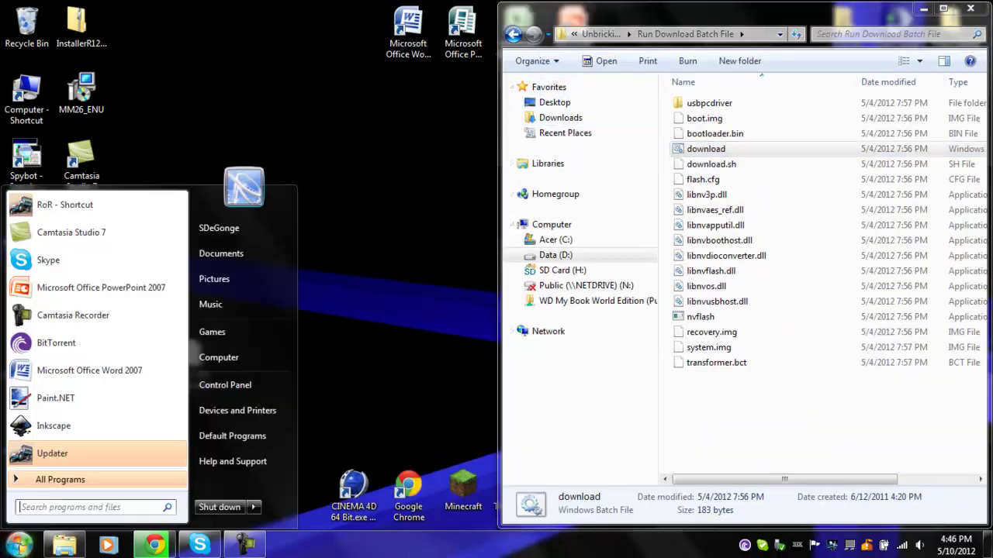
left_click(219, 358)
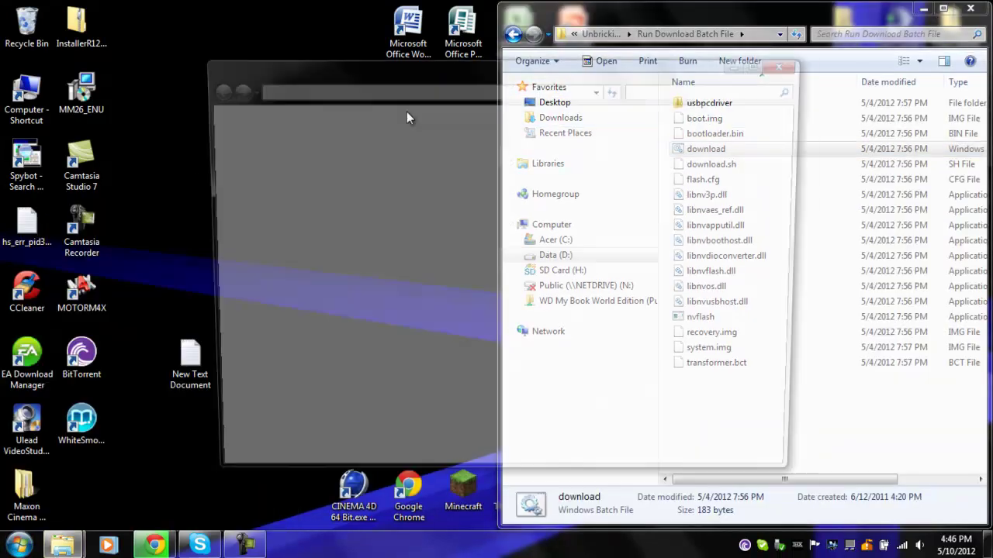
left_click_drag(391, 64, 4, 85)
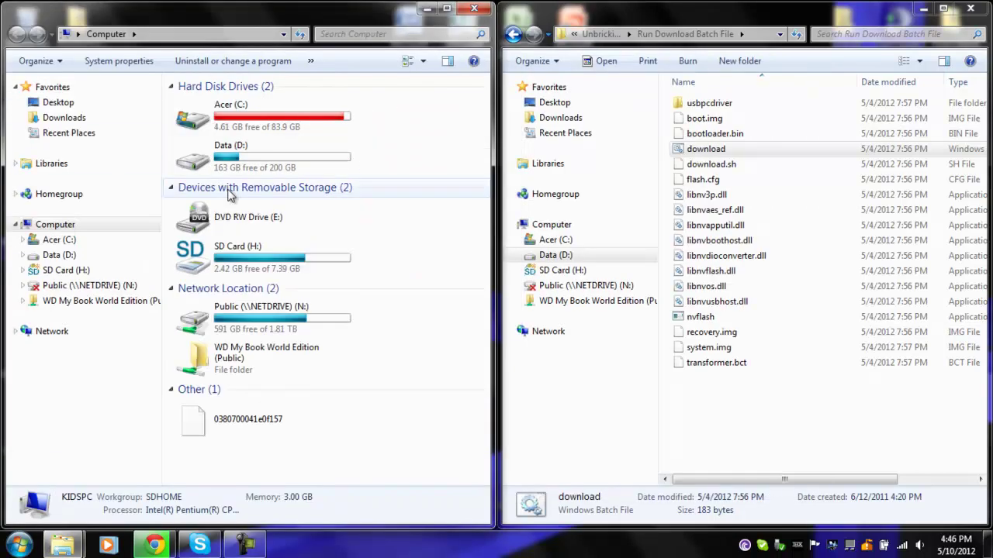
Step: Open SD Card (H:) in the batch file folder's window and, in the other, select the US firmware in Downloads sorted newest first
left_click(567, 276)
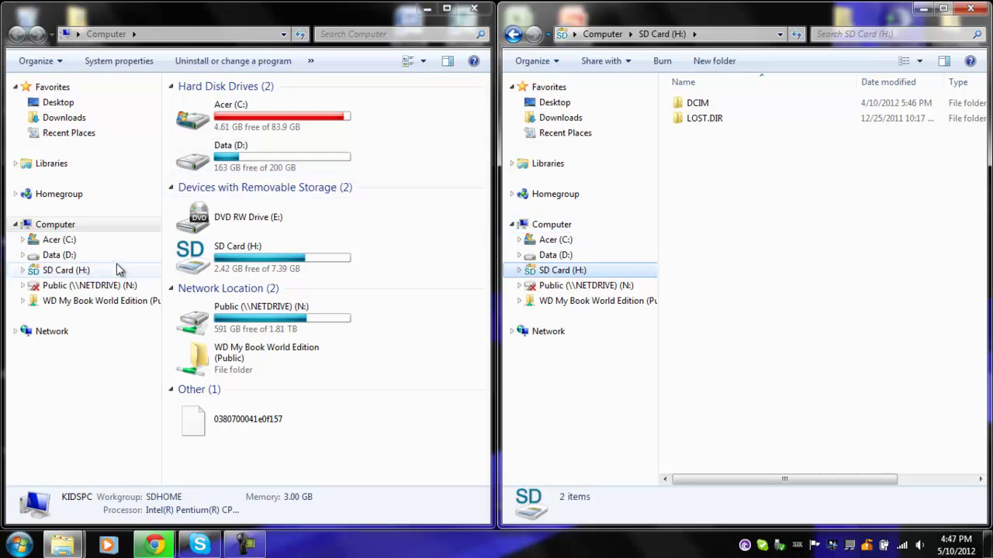
left_click(68, 118)
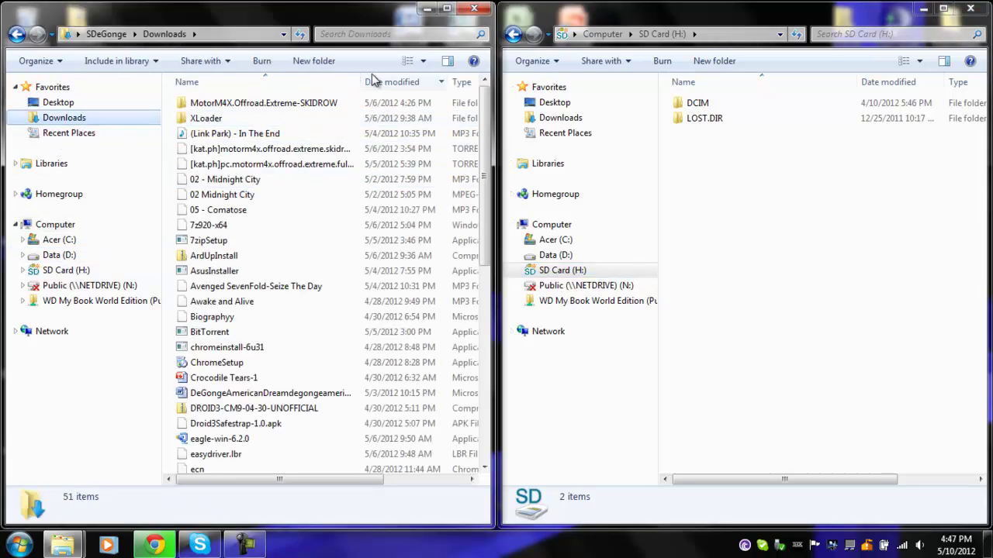
left_click(373, 82)
left_click(271, 104)
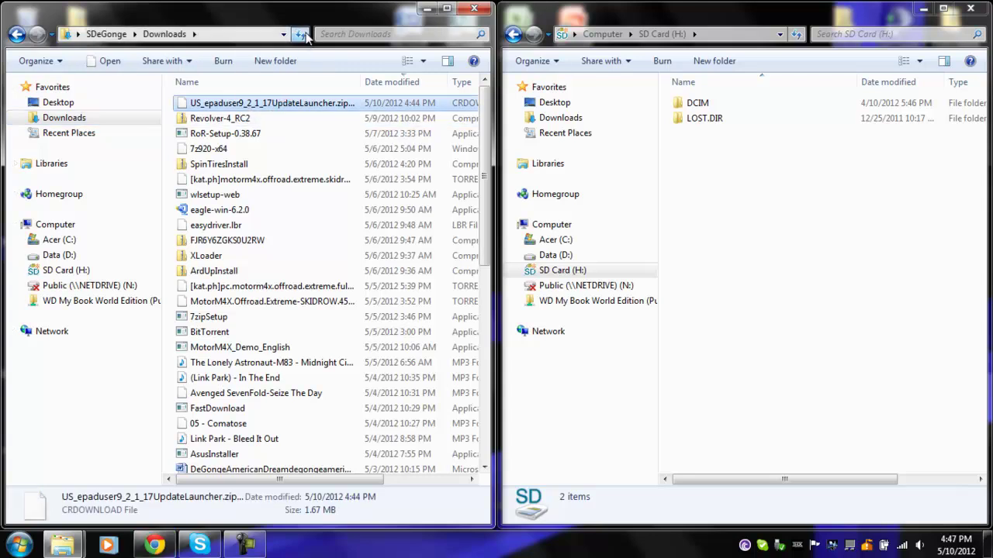
Step: Copy the US_epaduser9_2_1_17UpdateLauncher archive from Downloads to SD Card (H:) and start extracting it there
left_click_drag(256, 104, 806, 242)
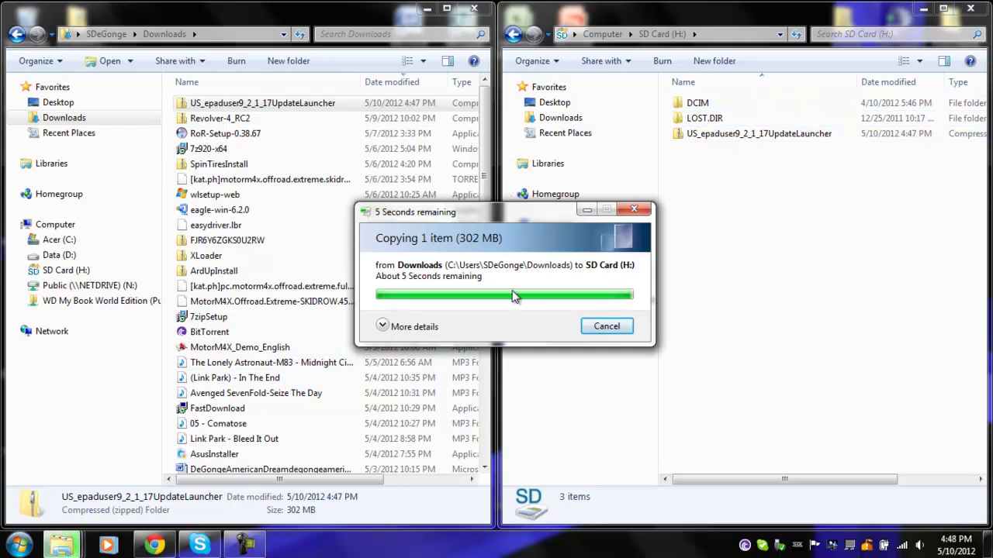
right_click(757, 138)
left_click(803, 185)
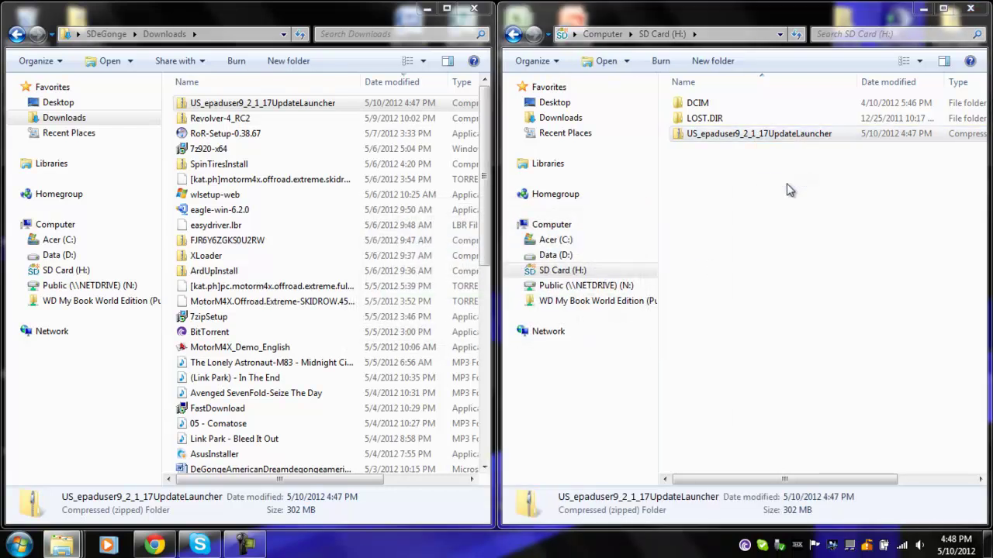
left_click(631, 415)
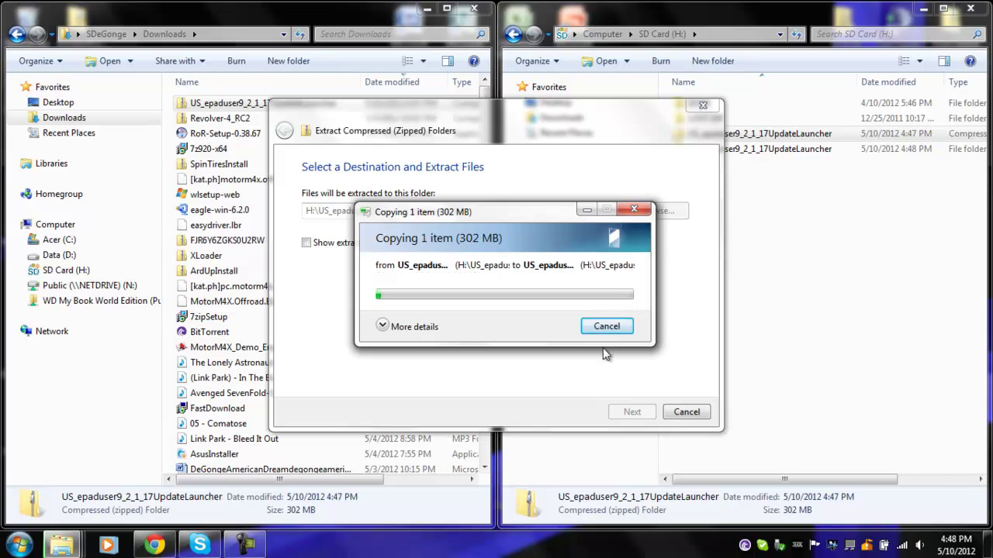
Step: Inspect the US_epad-user-9.2.1.17 file inside the extraction folder on the SD card, return to the card's root and cancel the extraction
left_click(784, 248)
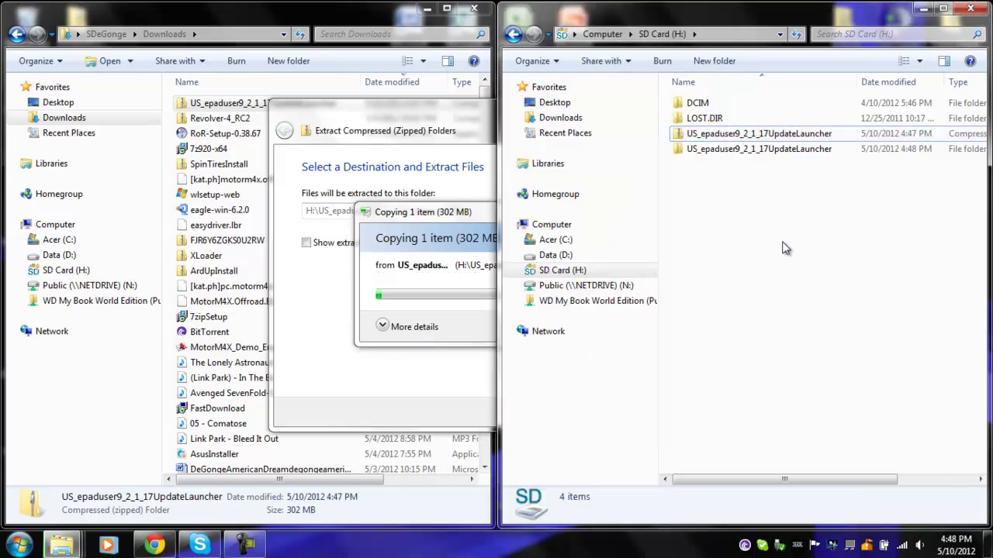
left_click(710, 137)
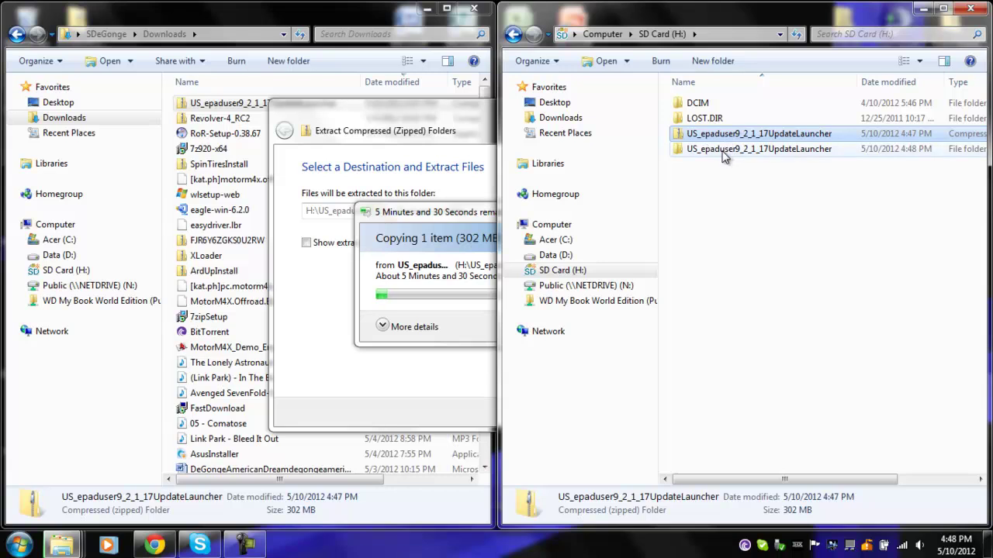
double_click(721, 152)
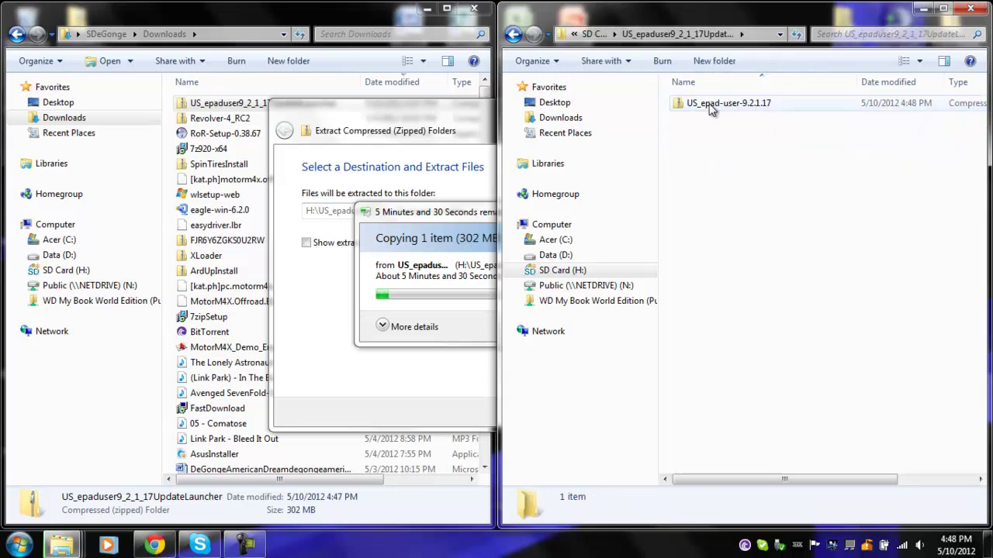
left_click(712, 106)
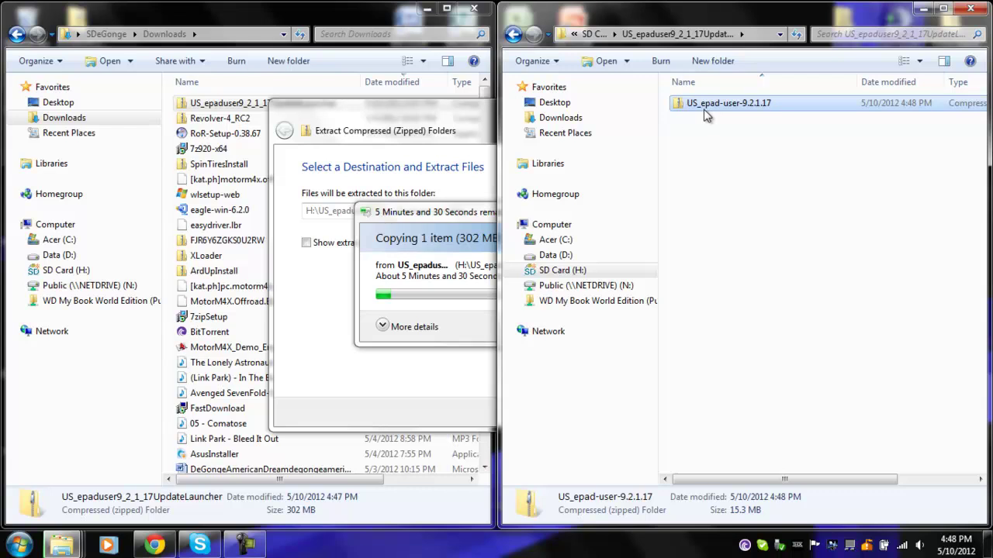
left_click(513, 33)
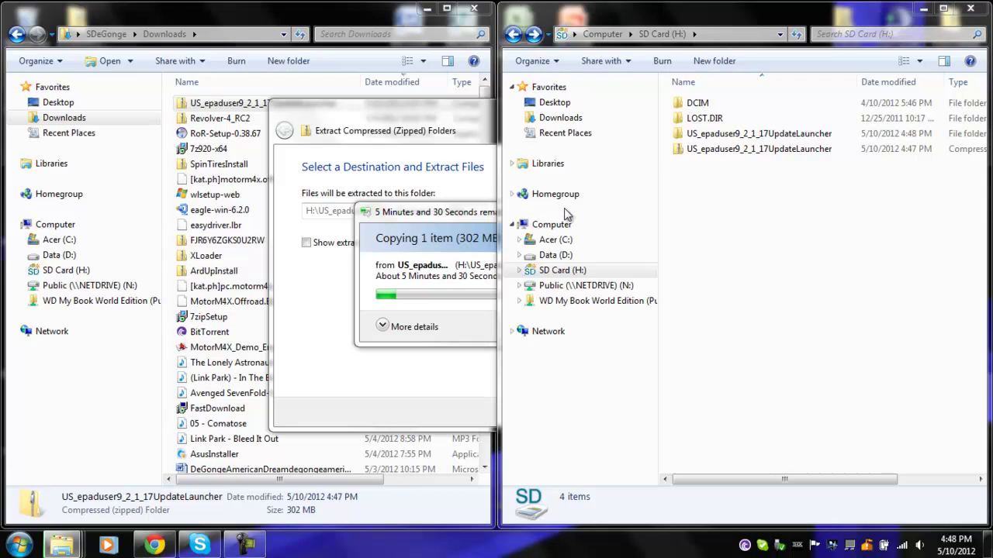
left_click(634, 211)
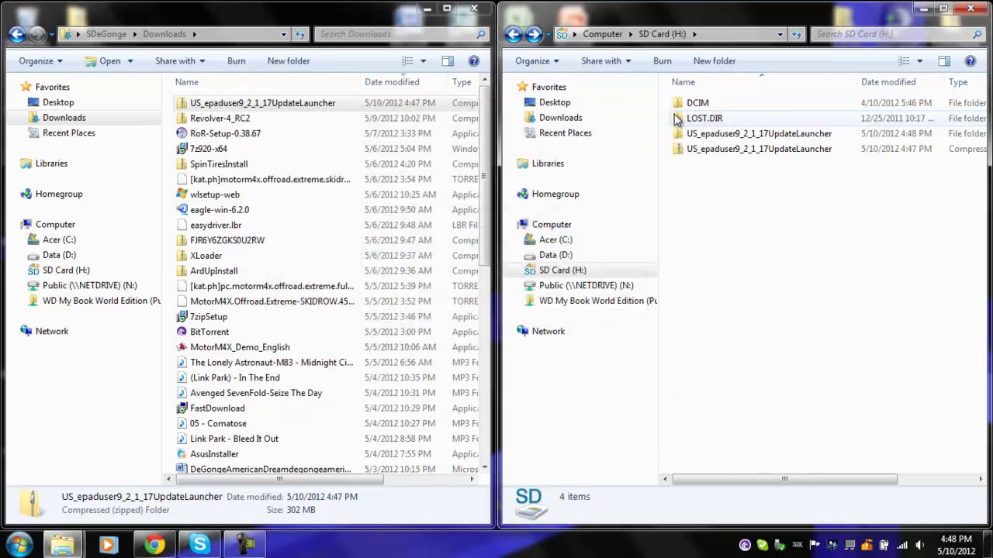
Step: Examine the contents of the extraction folder and of the zip archive on the SD card, including the inner US_epad-user-9.2.1.17 file
left_click(750, 135)
double_click(750, 135)
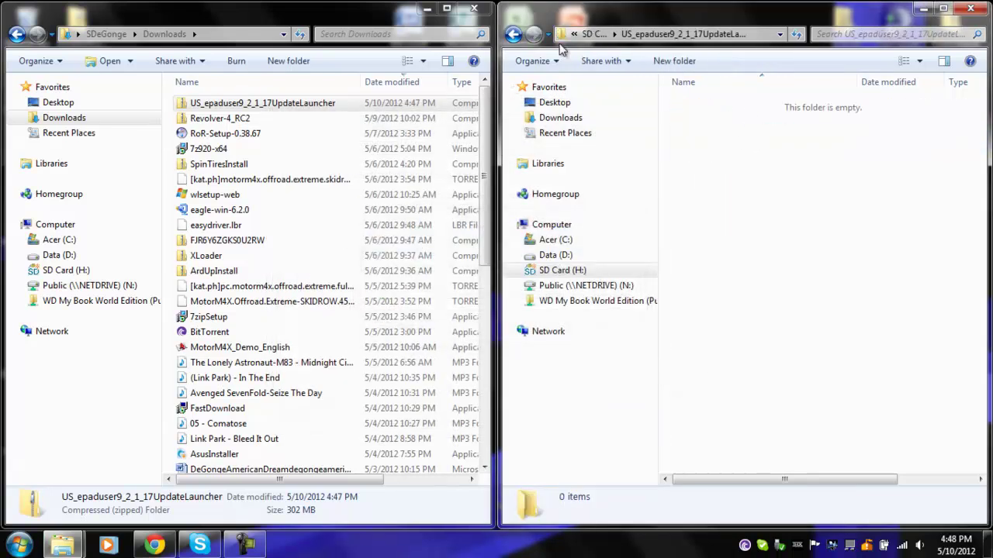
left_click(513, 34)
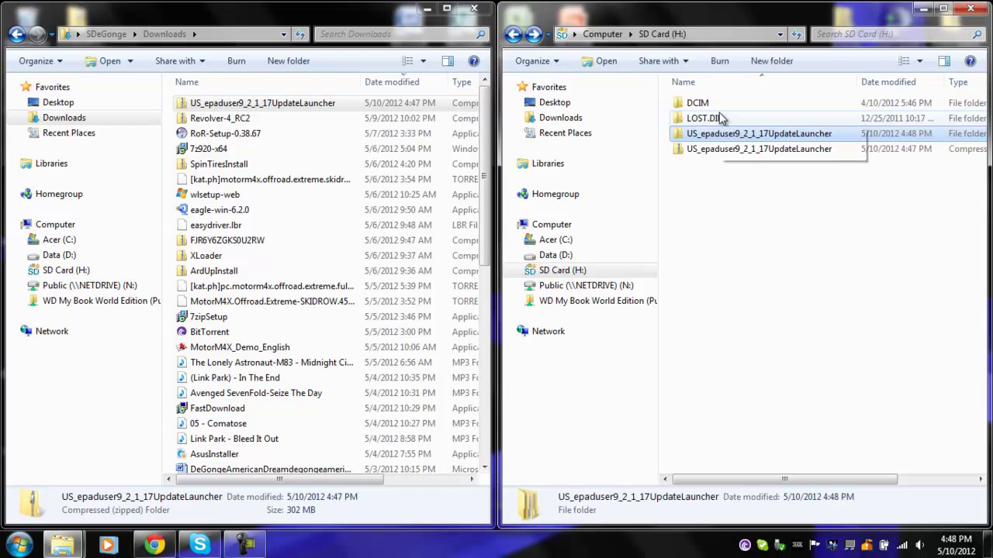
double_click(739, 152)
left_click(703, 103)
left_click(513, 34)
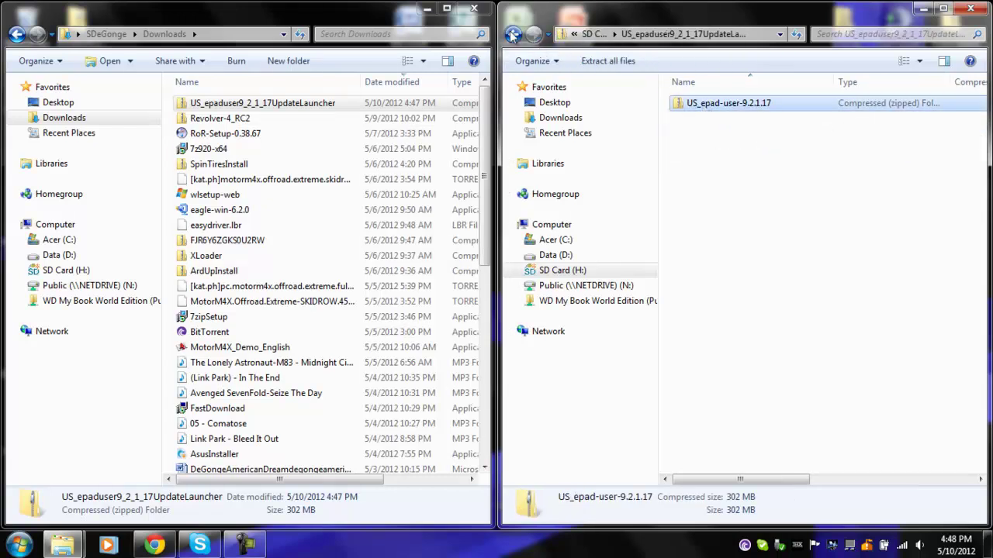
left_click(759, 216)
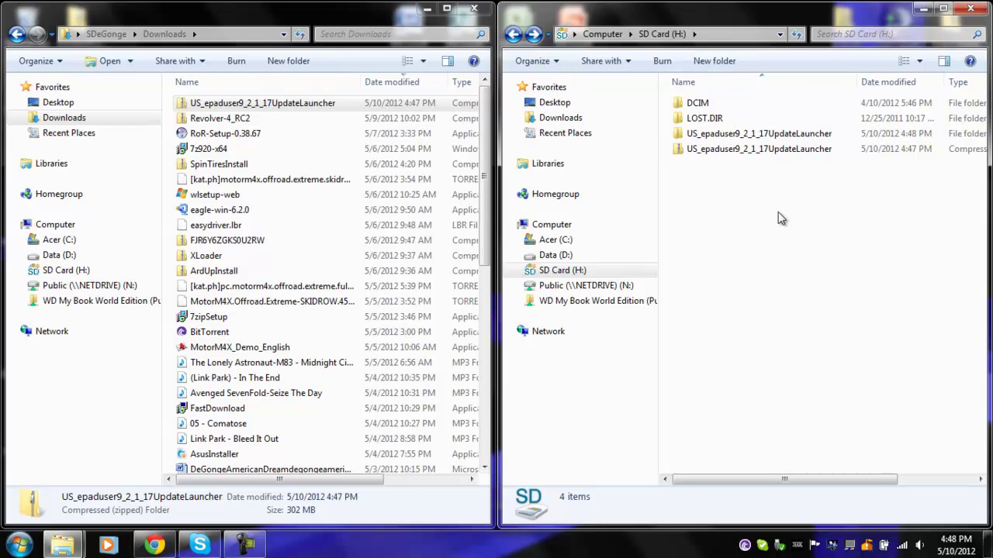
left_click_drag(747, 242, 763, 193)
left_click(698, 134)
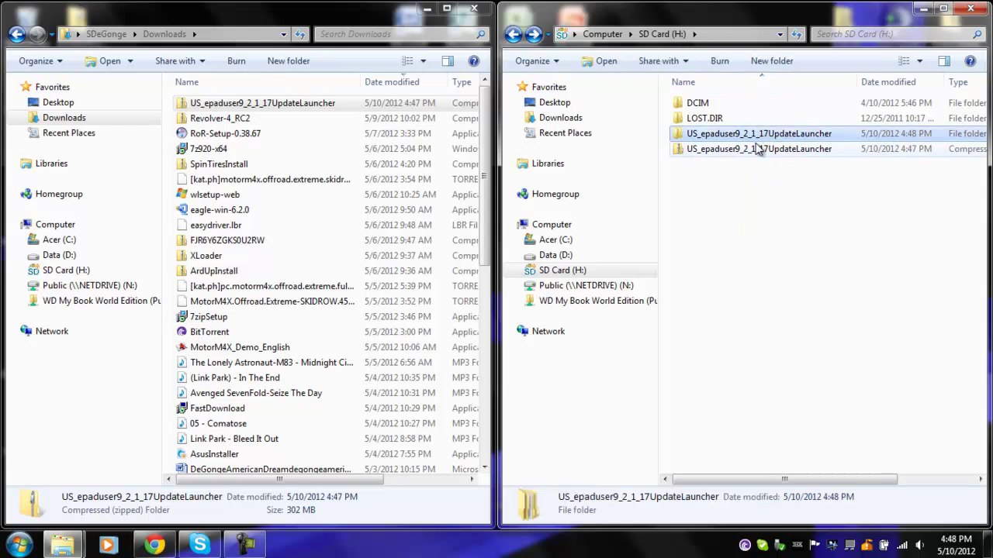
left_click(796, 155, "ctrl")
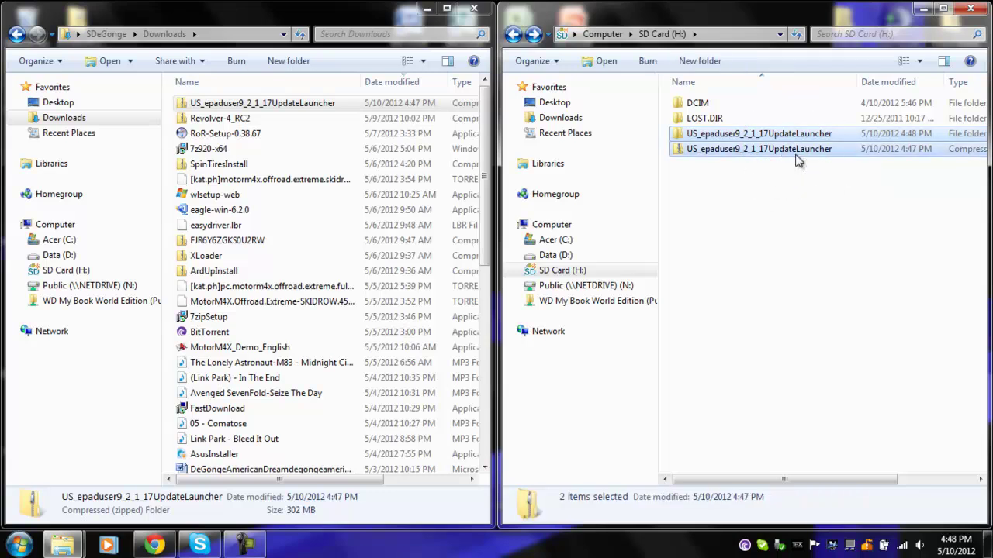
double_click(745, 149)
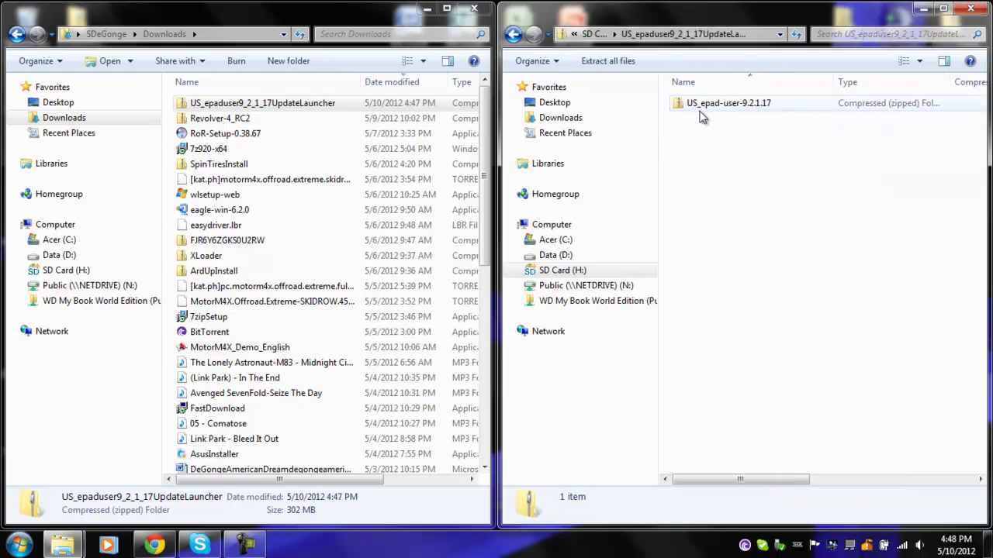
left_click(513, 33)
Step: Delete the US_epaduser9_2_1_17UpdateLauncher folder and archive from SD Card (H:) and close both Explorer windows
left_click_drag(789, 188, 771, 134)
key("Delete")
left_click(564, 284)
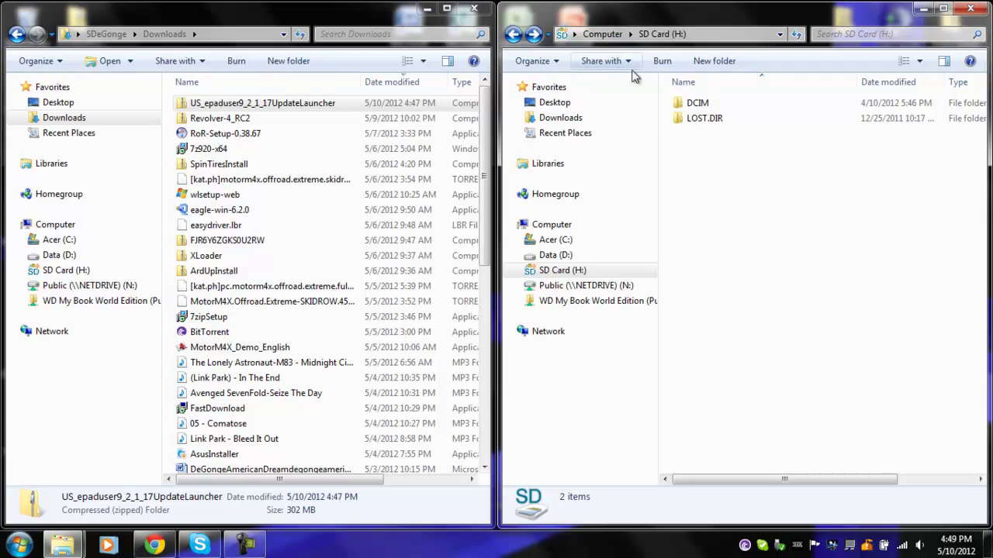
left_click(474, 9)
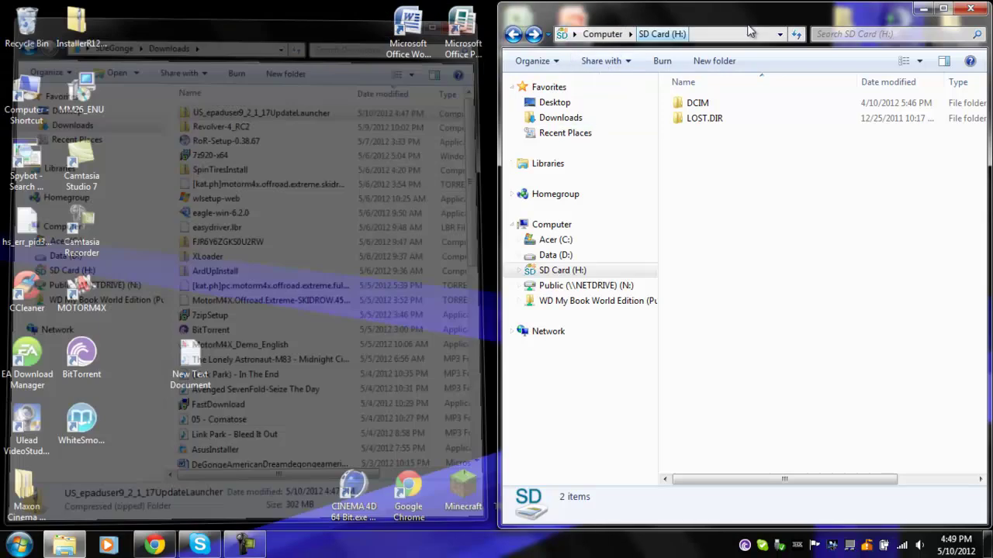
left_click(970, 9)
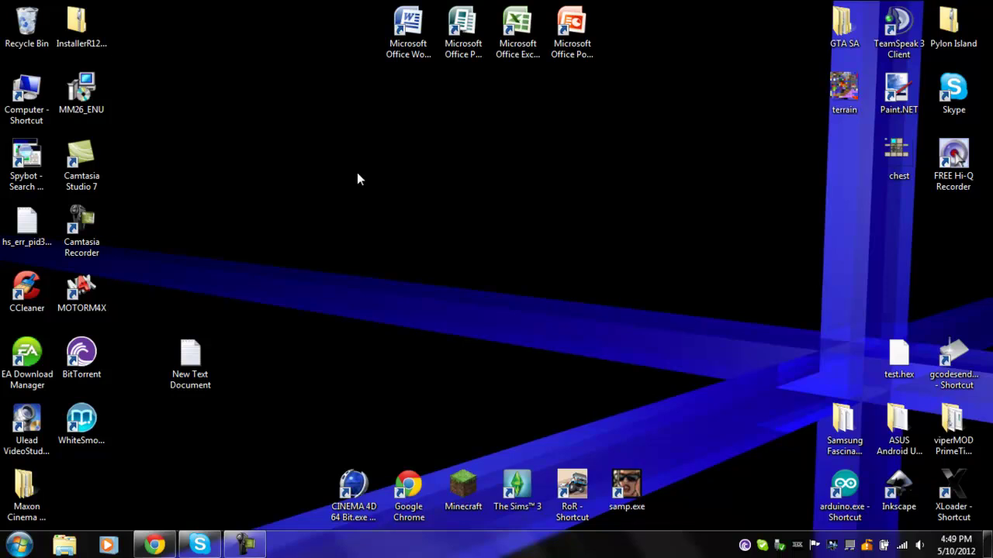
left_click_drag(123, 262, 264, 399)
left_click_drag(285, 269, 184, 433)
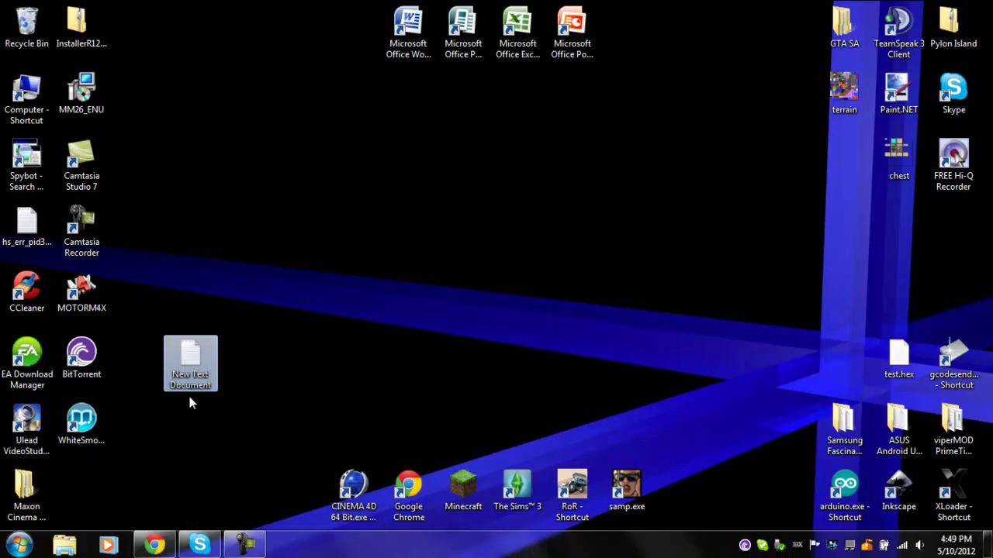
Step: Switch to Camtasia Recorder, enable ScreenDraw and scribble freehand strokes across the desktop
left_click(243, 543)
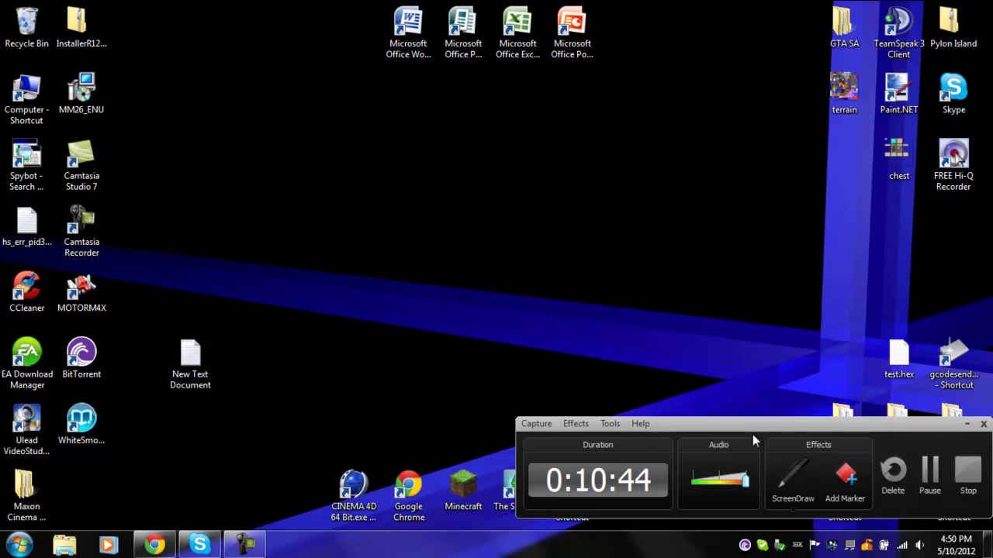
left_click(792, 475)
left_click_drag(285, 78, 275, 211)
mouse_move(241, 139)
left_mouse_down()
mouse_move(255, 150)
mouse_move(326, 147)
left_mouse_up()
left_click_drag(349, 77, 353, 208)
mouse_move(343, 128)
left_mouse_down()
mouse_move(388, 133)
mouse_move(385, 203)
left_mouse_up()
left_click_drag(447, 123, 409, 125)
mouse_move(409, 125)
left_mouse_down()
mouse_move(411, 203)
mouse_move(464, 194)
mouse_move(458, 113)
mouse_move(764, 287)
left_mouse_up()
mouse_move(667, 173)
left_mouse_down()
mouse_move(250, 409)
mouse_move(468, 7)
left_mouse_up()
left_click_drag(741, 106, 321, 221)
left_click_drag(595, 195, 225, 225)
Step: Restart ScreenDraw in Camtasia Recorder and draw looping green freehand curves across the desktop with the pen
left_click(608, 484)
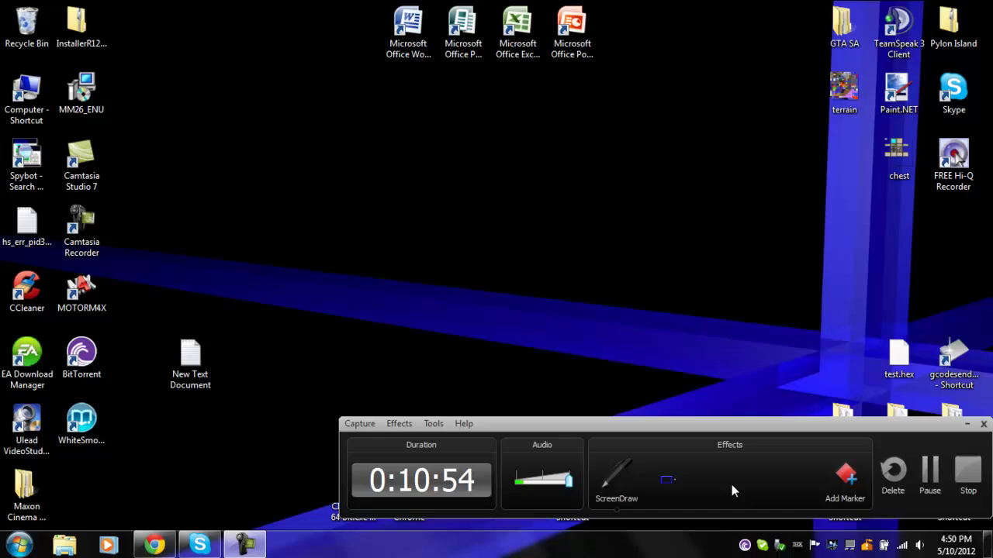
left_click(802, 485)
mouse_move(518, 198)
left_mouse_down()
mouse_move(377, 178)
mouse_move(674, 141)
mouse_move(547, 287)
left_mouse_up()
mouse_move(317, 206)
left_mouse_down()
mouse_move(198, 163)
mouse_move(518, 252)
left_mouse_up()
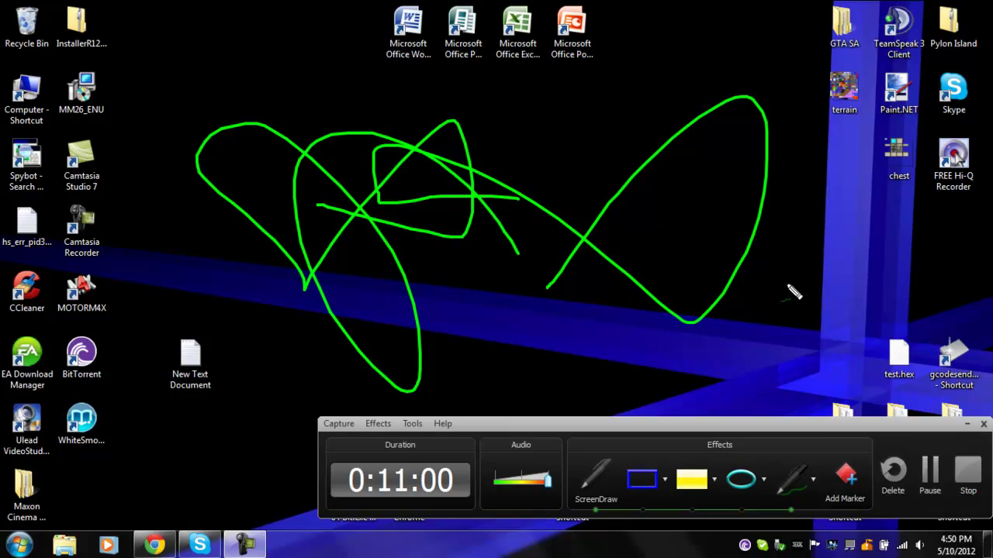
mouse_move(190, 65)
left_mouse_down()
mouse_move(139, 281)
mouse_move(799, 221)
mouse_move(539, 308)
left_mouse_up()
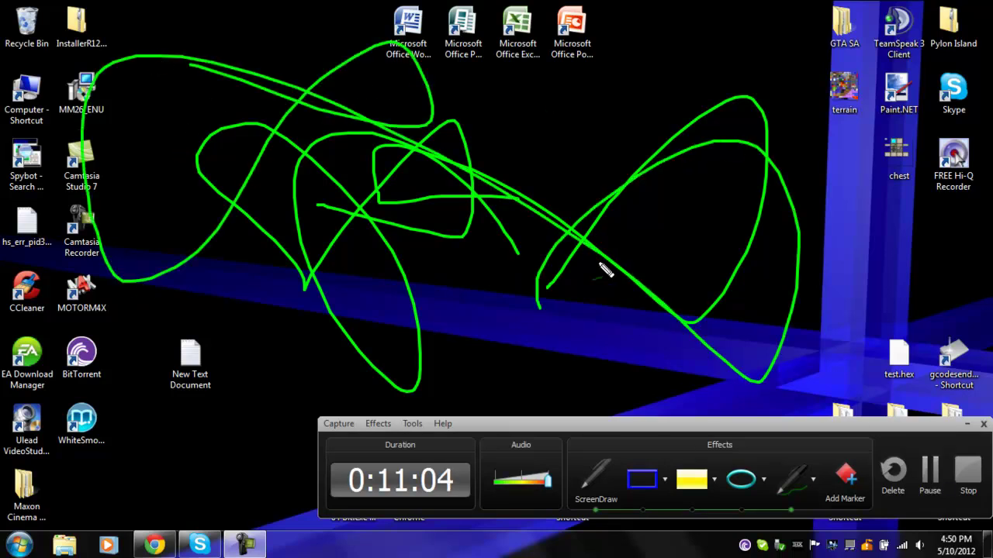